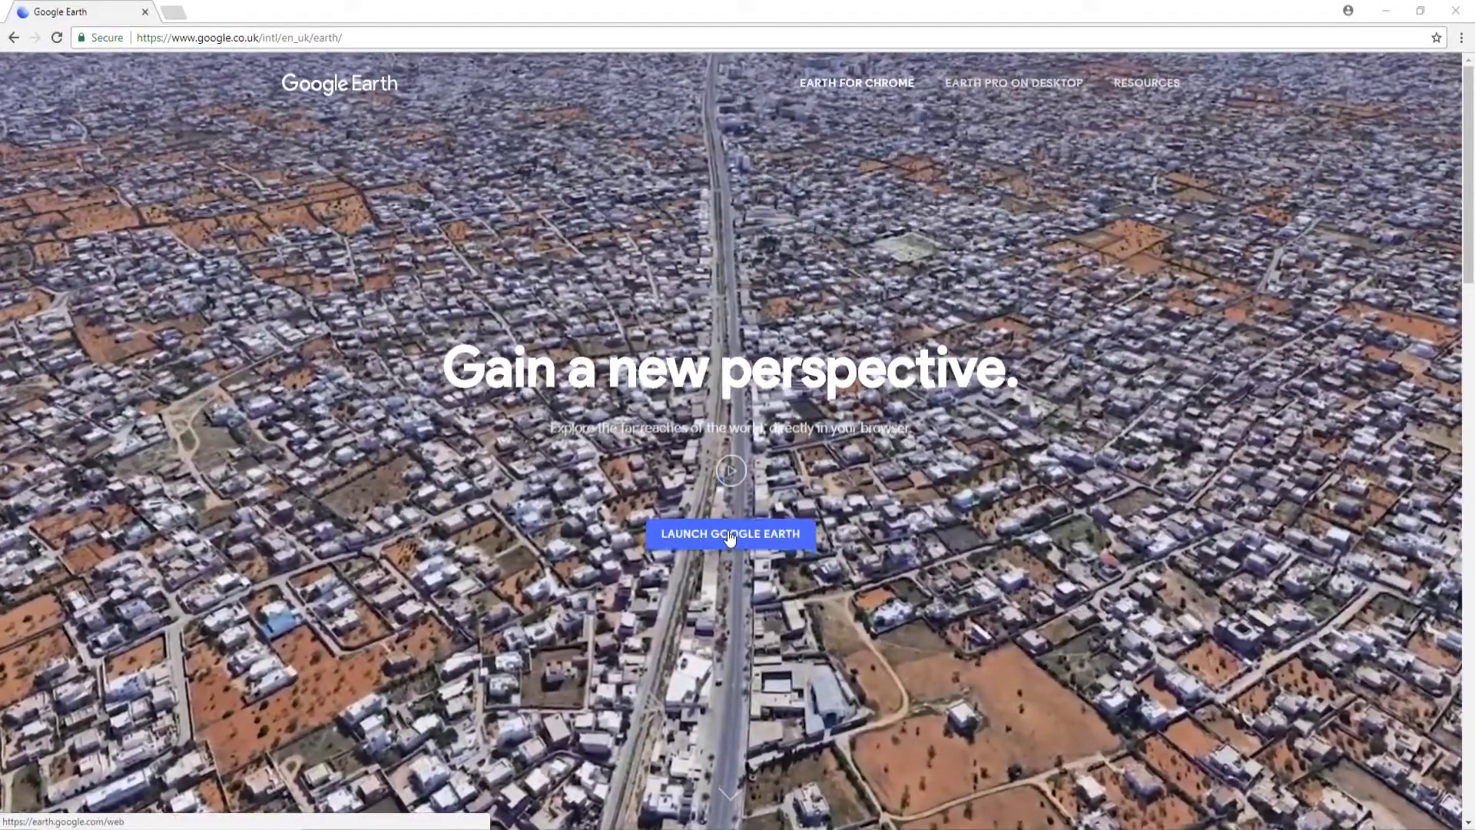
- Launch Google Earth and rotate the globe until South America faces the viewer
click(732, 534)
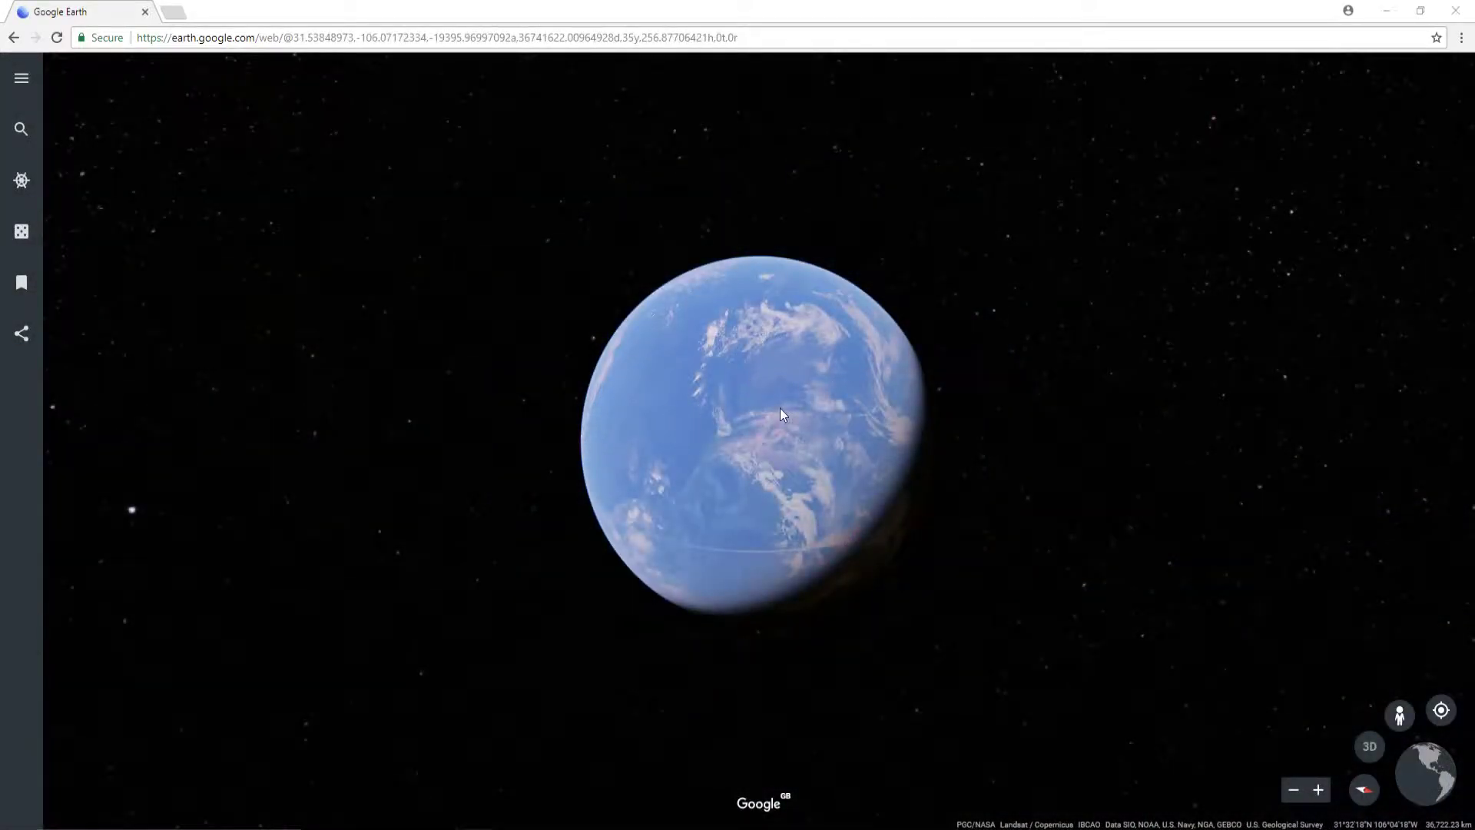
drag(781, 408, 901, 482)
scroll(768, 422, up, 10)
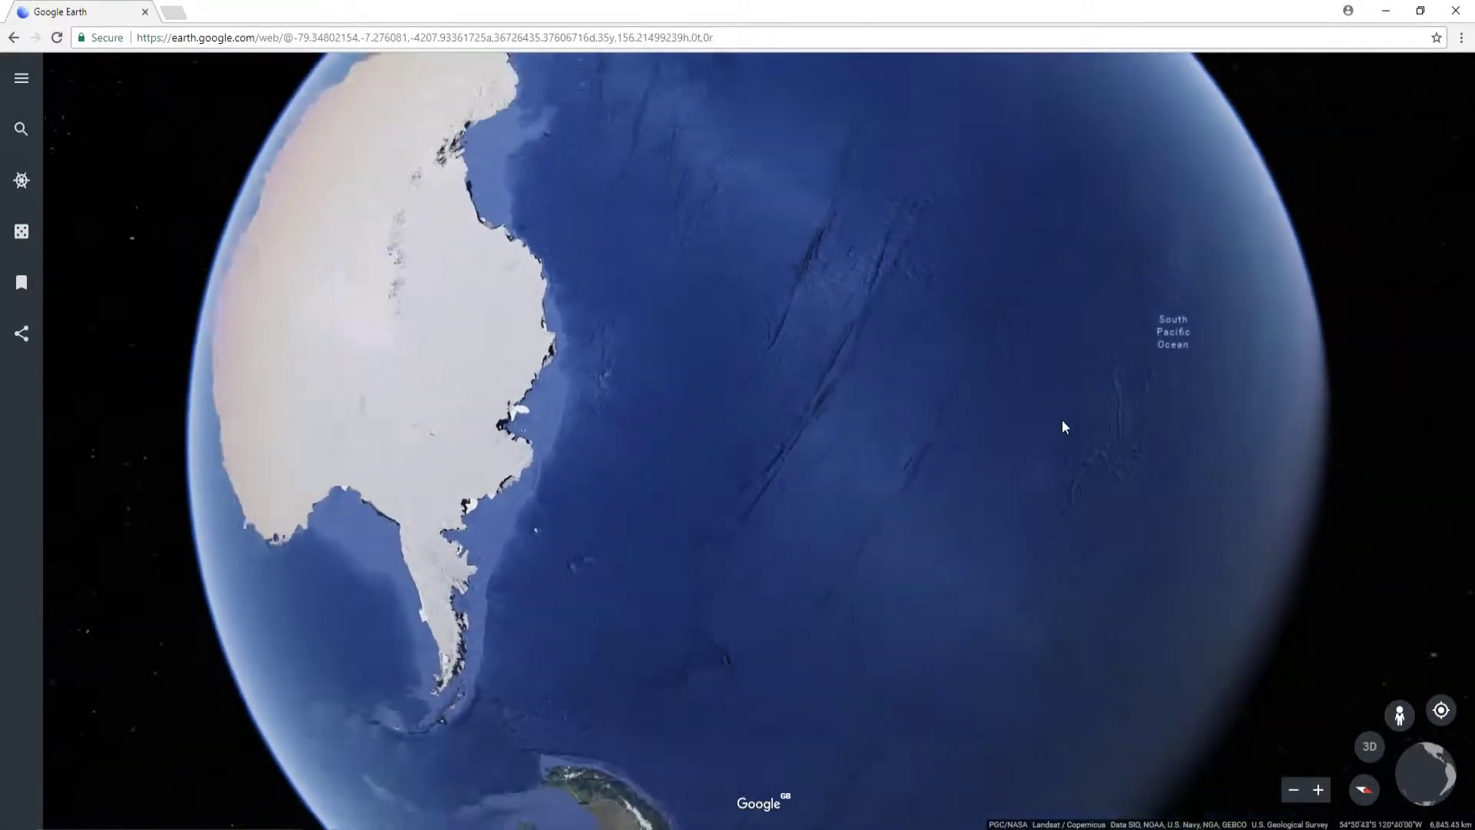
scroll(1062, 427, down, 3)
drag(1007, 415, 684, 408)
drag(845, 400, 553, 258)
drag(975, 447, 857, 246)
drag(610, 320, 886, 224)
drag(688, 448, 865, 177)
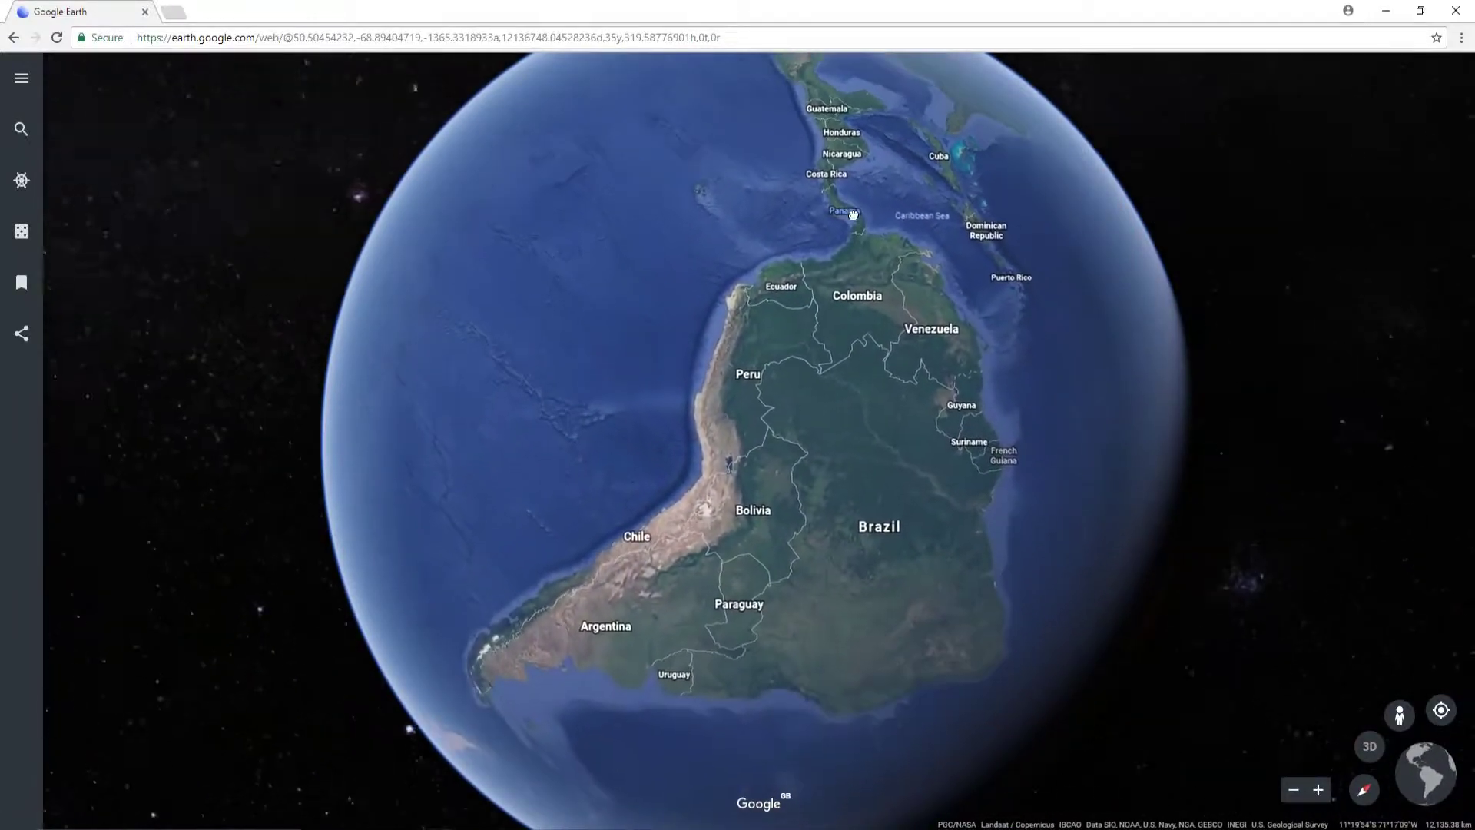
- Move the globe to North America and bring the eastern United States into closer view
drag(991, 160, 794, 510)
scroll(670, 319, up, 4)
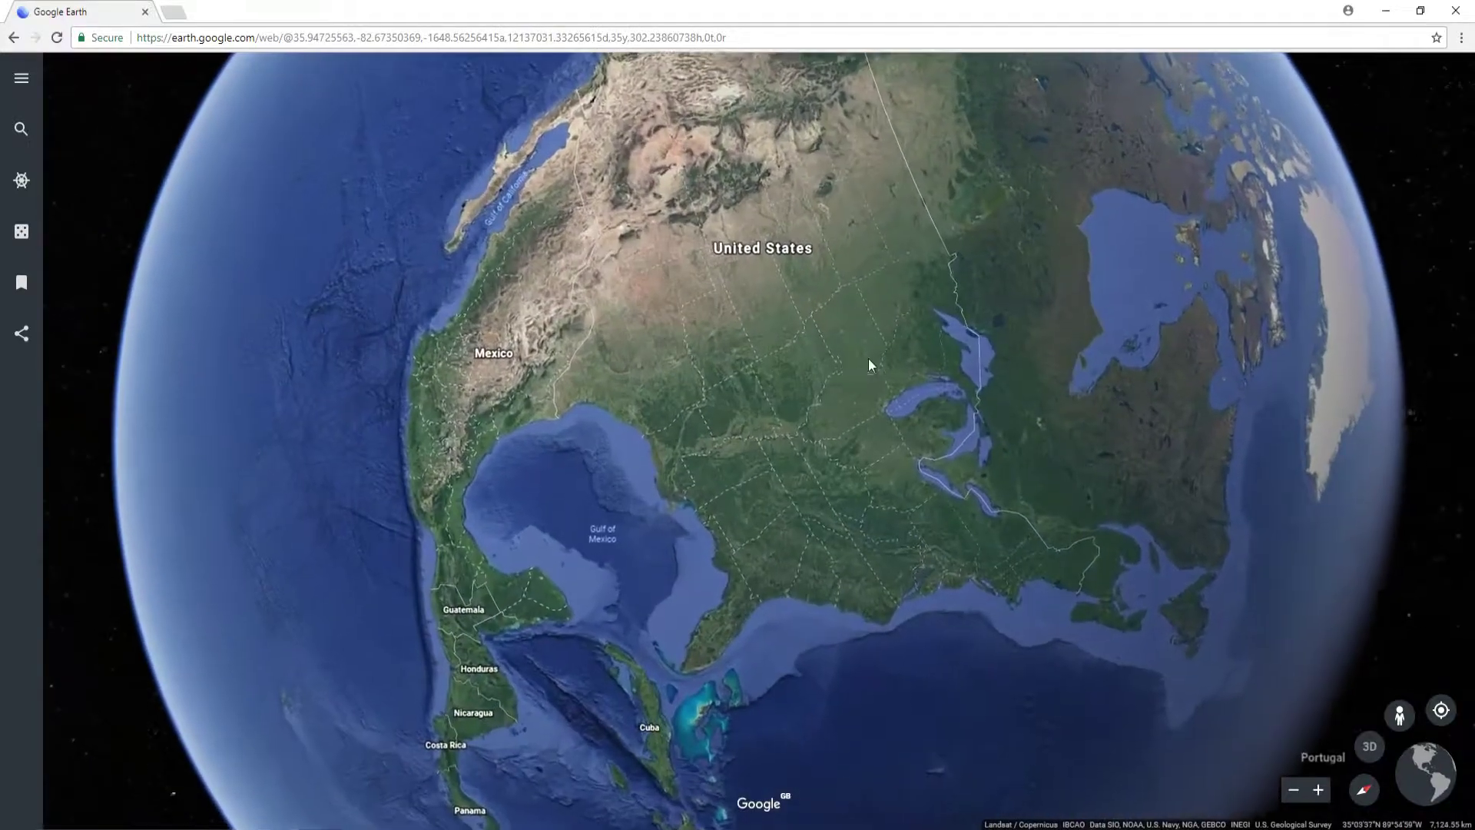
drag(931, 450, 718, 241)
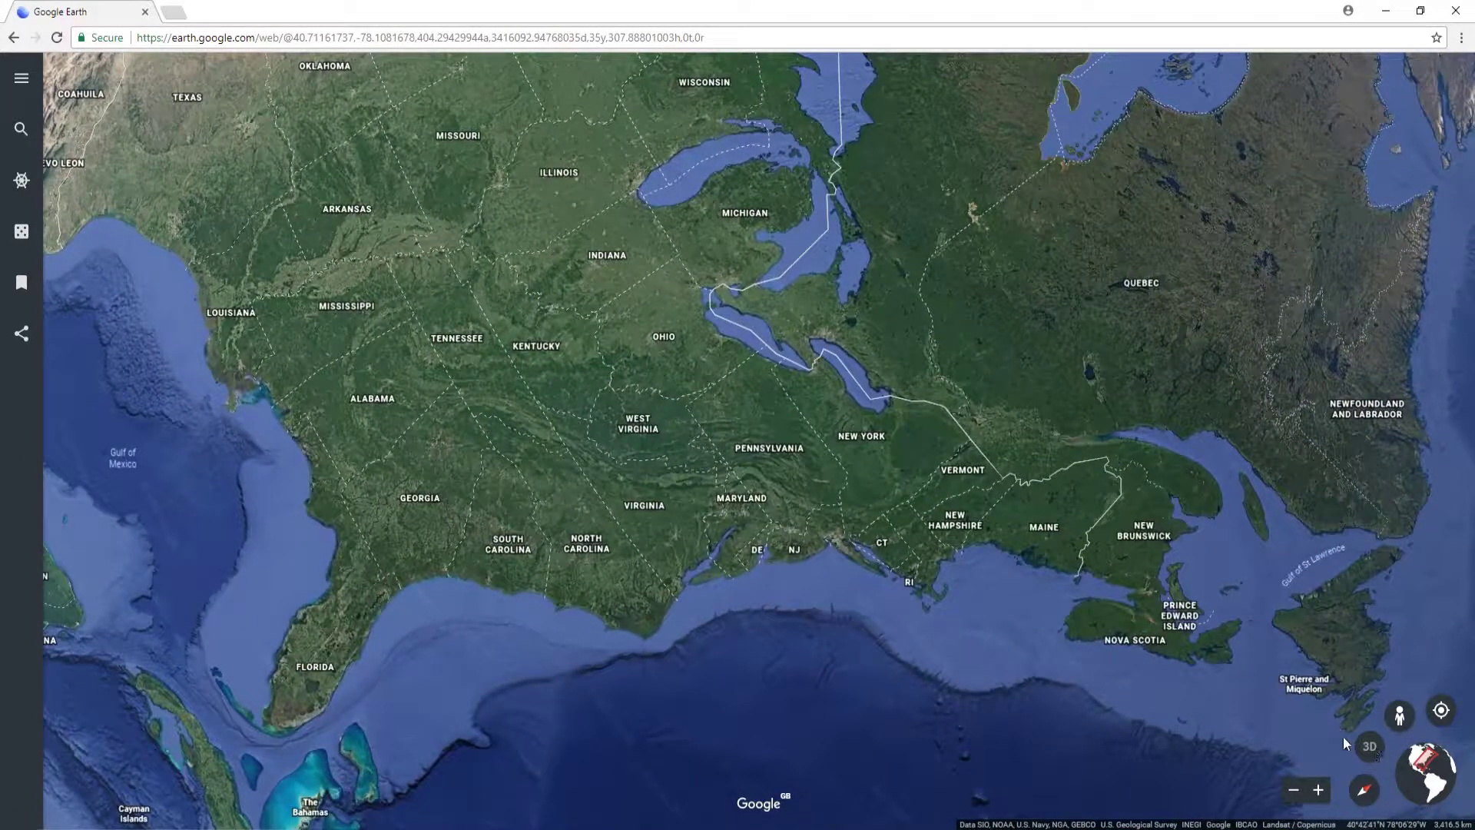
scroll(613, 269, down, 8)
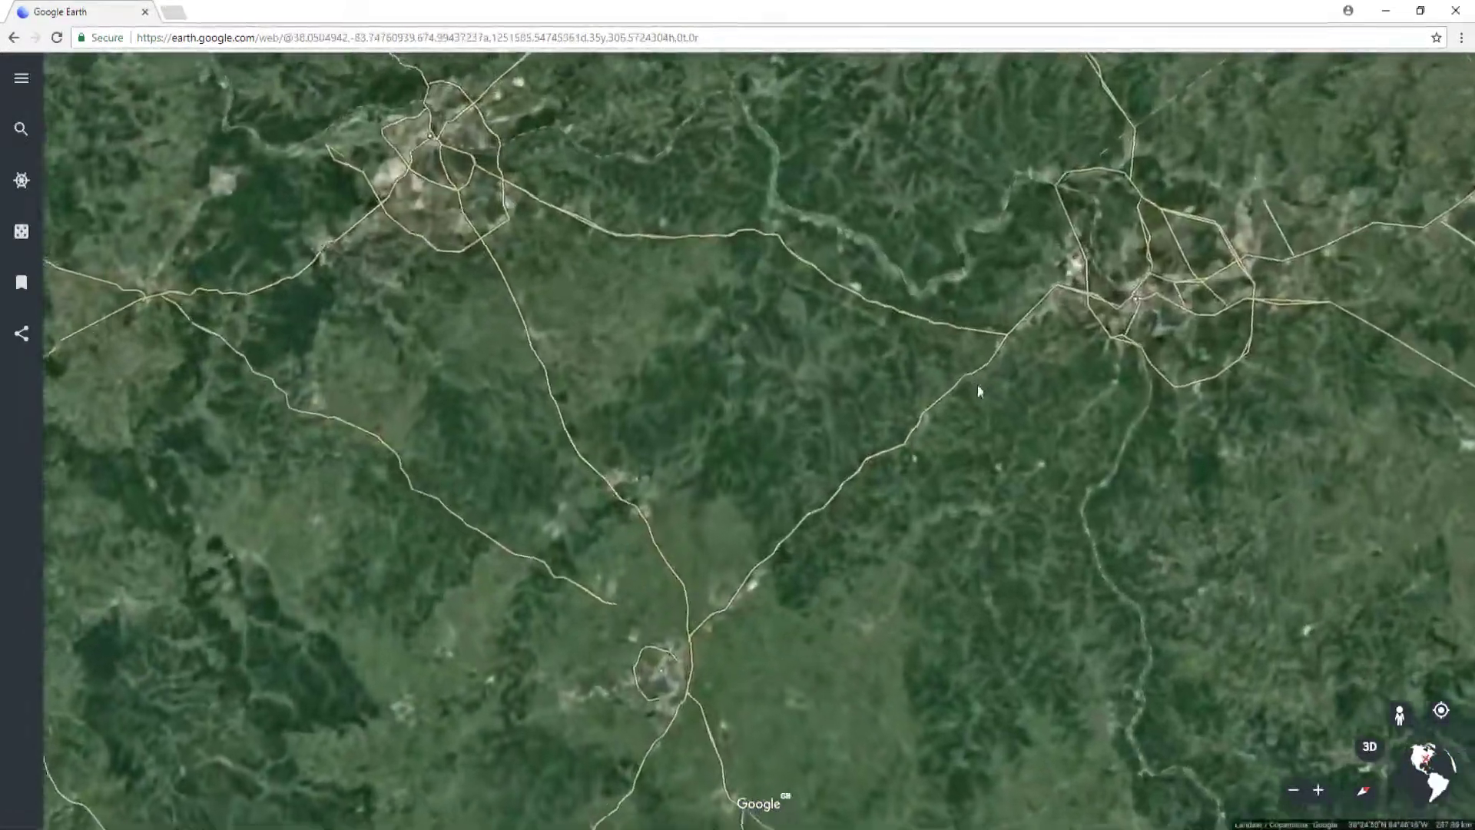
- Zoom in from Ohio to the street grid around Norwood City Schools
drag(978, 386, 701, 369)
scroll(827, 197, up, 3)
drag(1120, 395, 899, 320)
scroll(900, 320, up, 5)
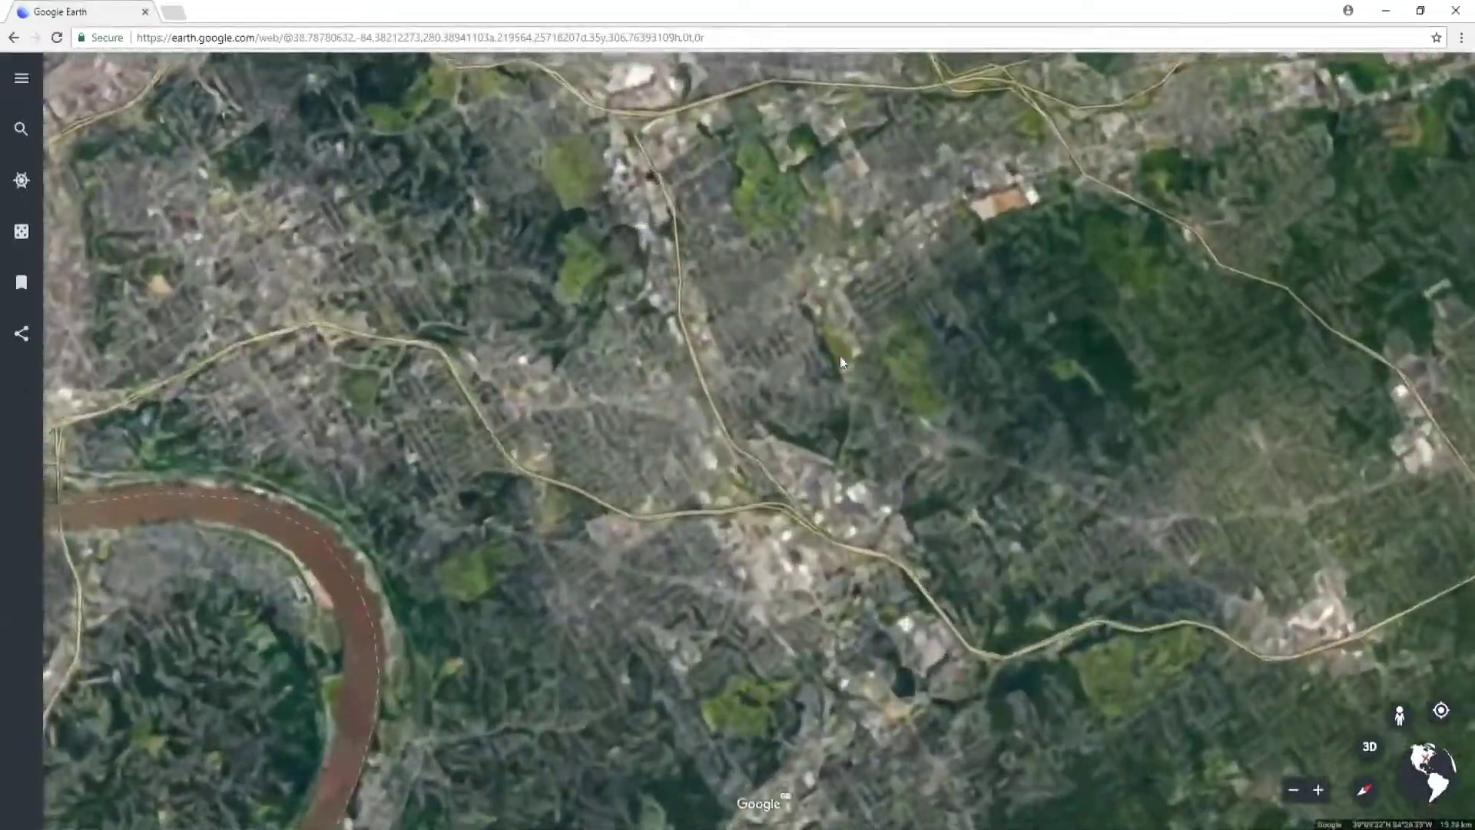
drag(730, 345, 869, 270)
scroll(776, 332, up, 3)
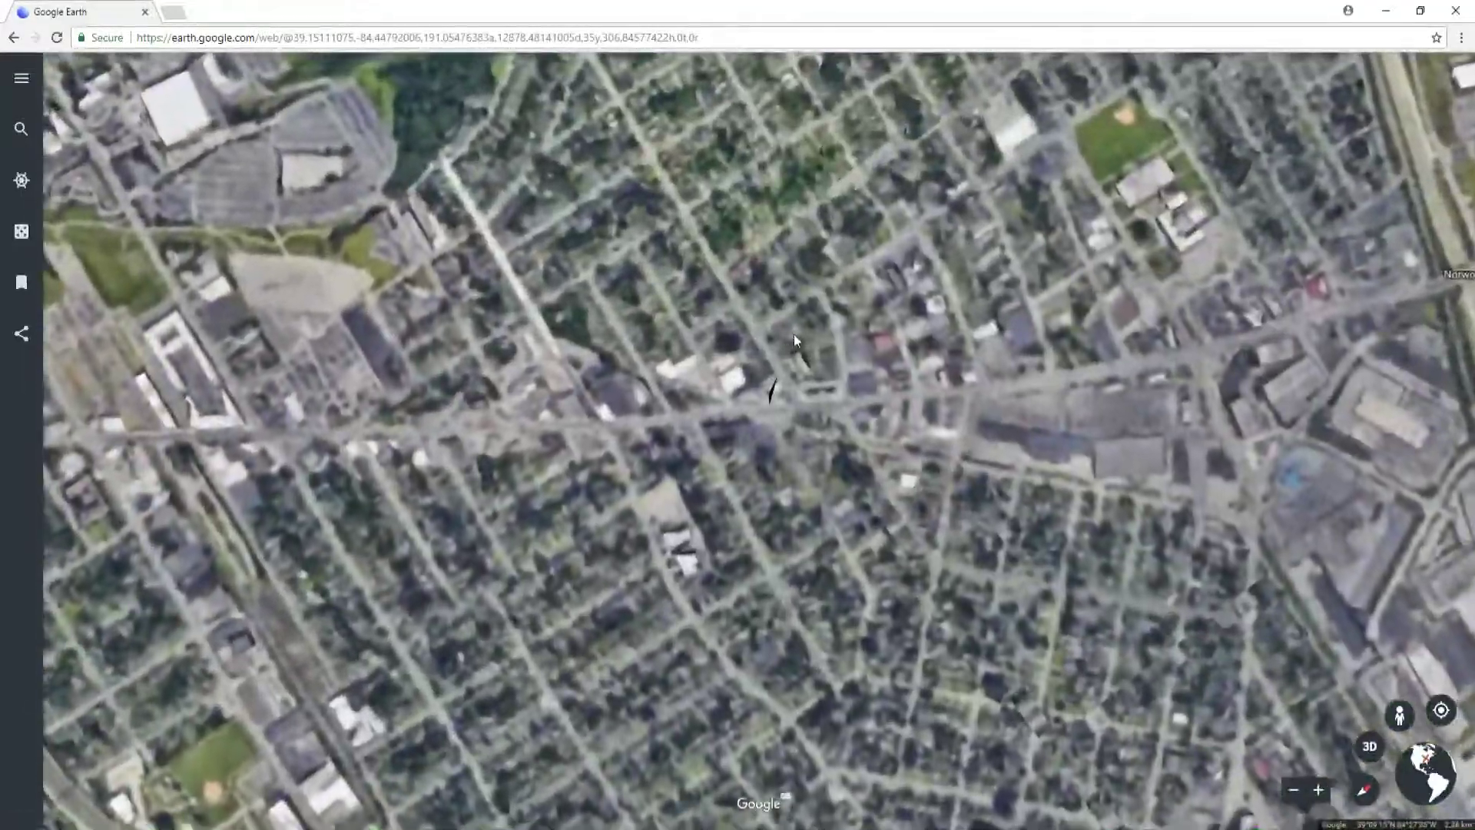
scroll(909, 309, down, 3)
scroll(908, 309, down, 5)
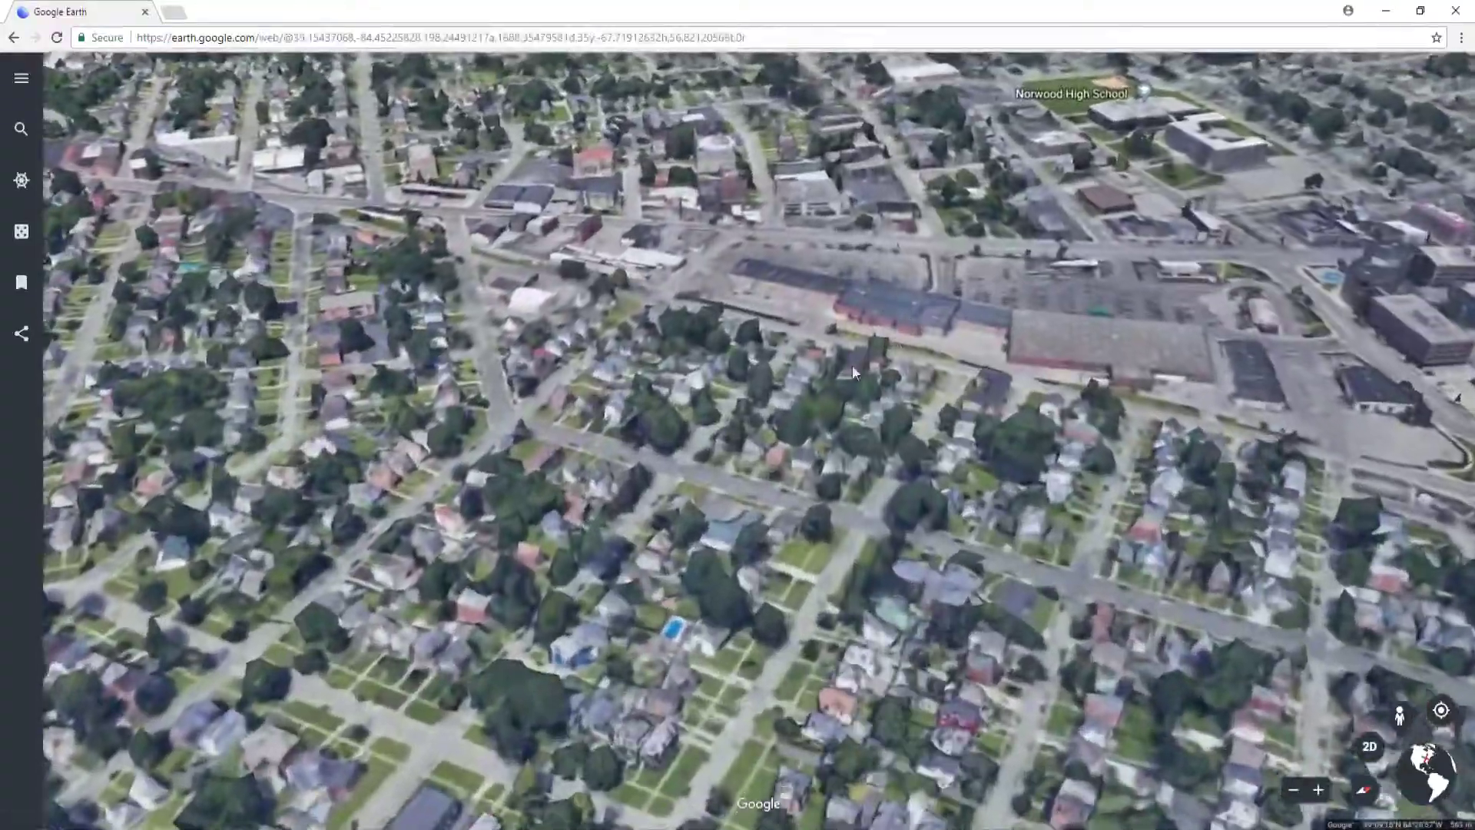
- Inspect the neighbourhood around St Elizabeth School in tilted 3D from several angles and distances
mouse_move(852, 365)
middle_down()
mouse_move(962, 299)
mouse_move(556, 310)
mouse_move(269, 270)
middle_up()
middle_drag(1109, 332, 991, 299)
scroll(993, 300, up, 3)
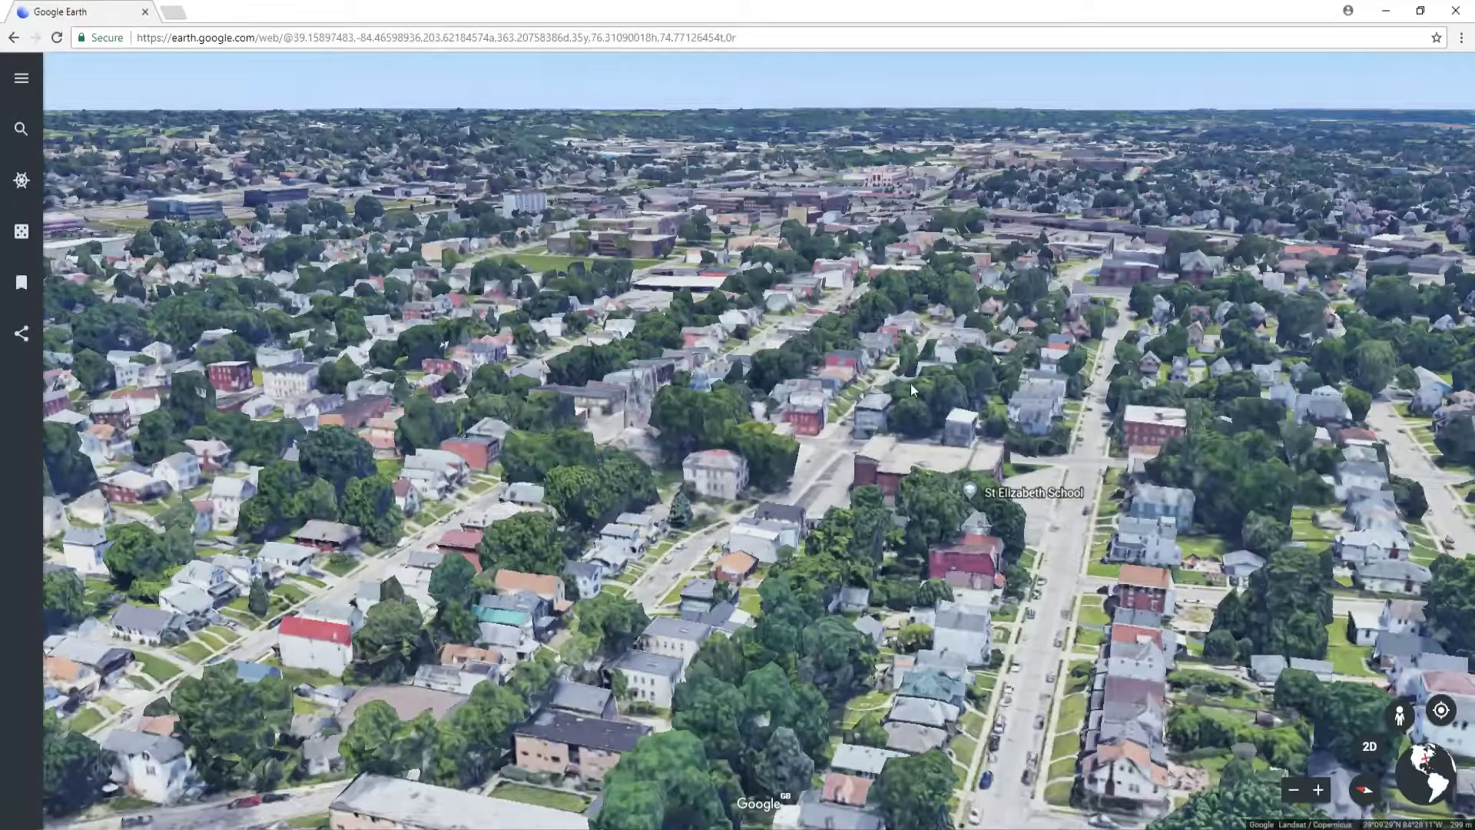
shift+drag(910, 384, 787, 366)
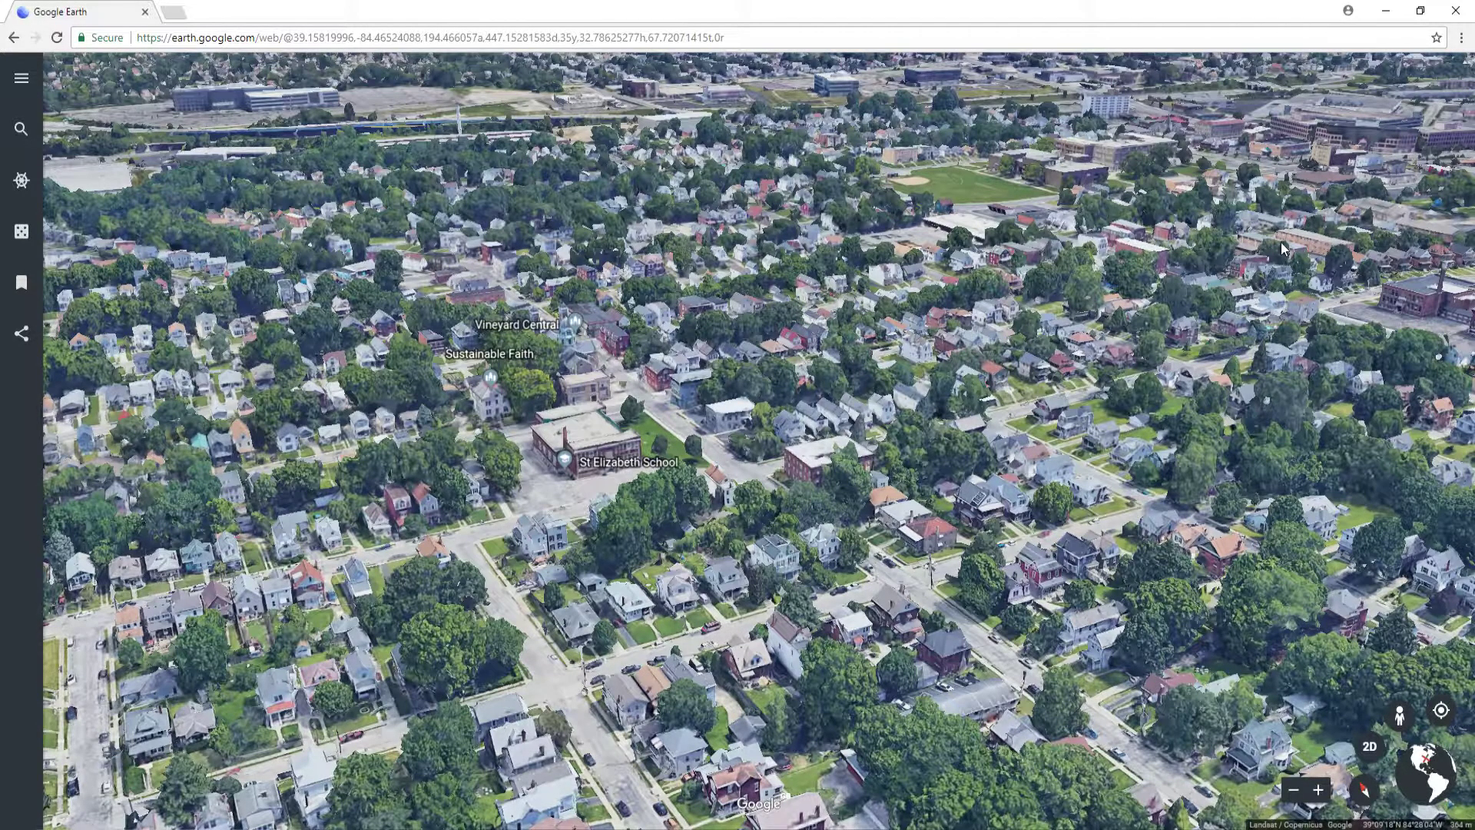
scroll(1188, 255, up, 3)
scroll(1185, 257, up, 5)
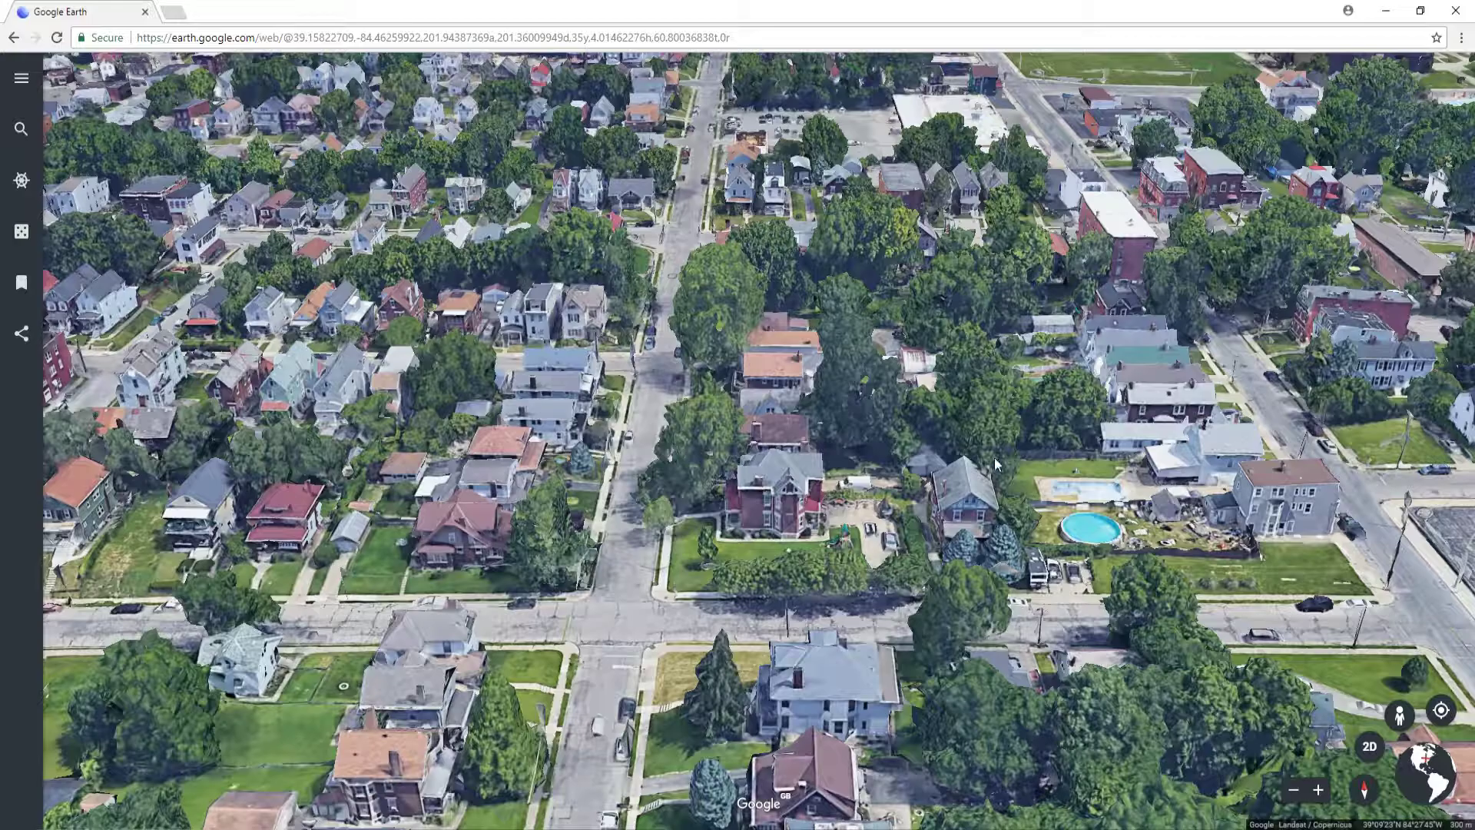
middle_drag(843, 336, 840, 367)
scroll(844, 417, down, 3)
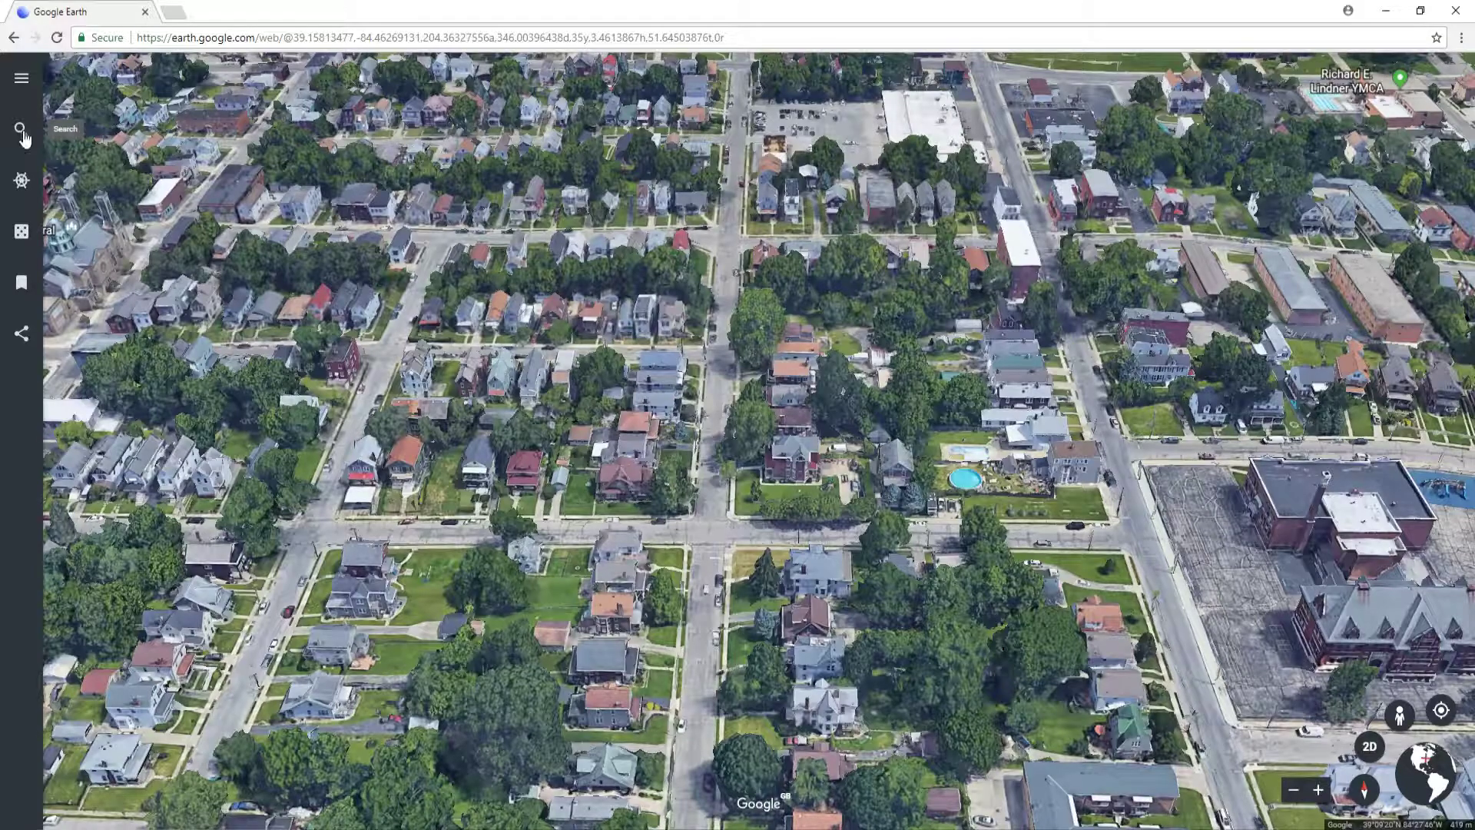
- Open the European Ski Resorts story in Voyager and start exploring it
click(21, 182)
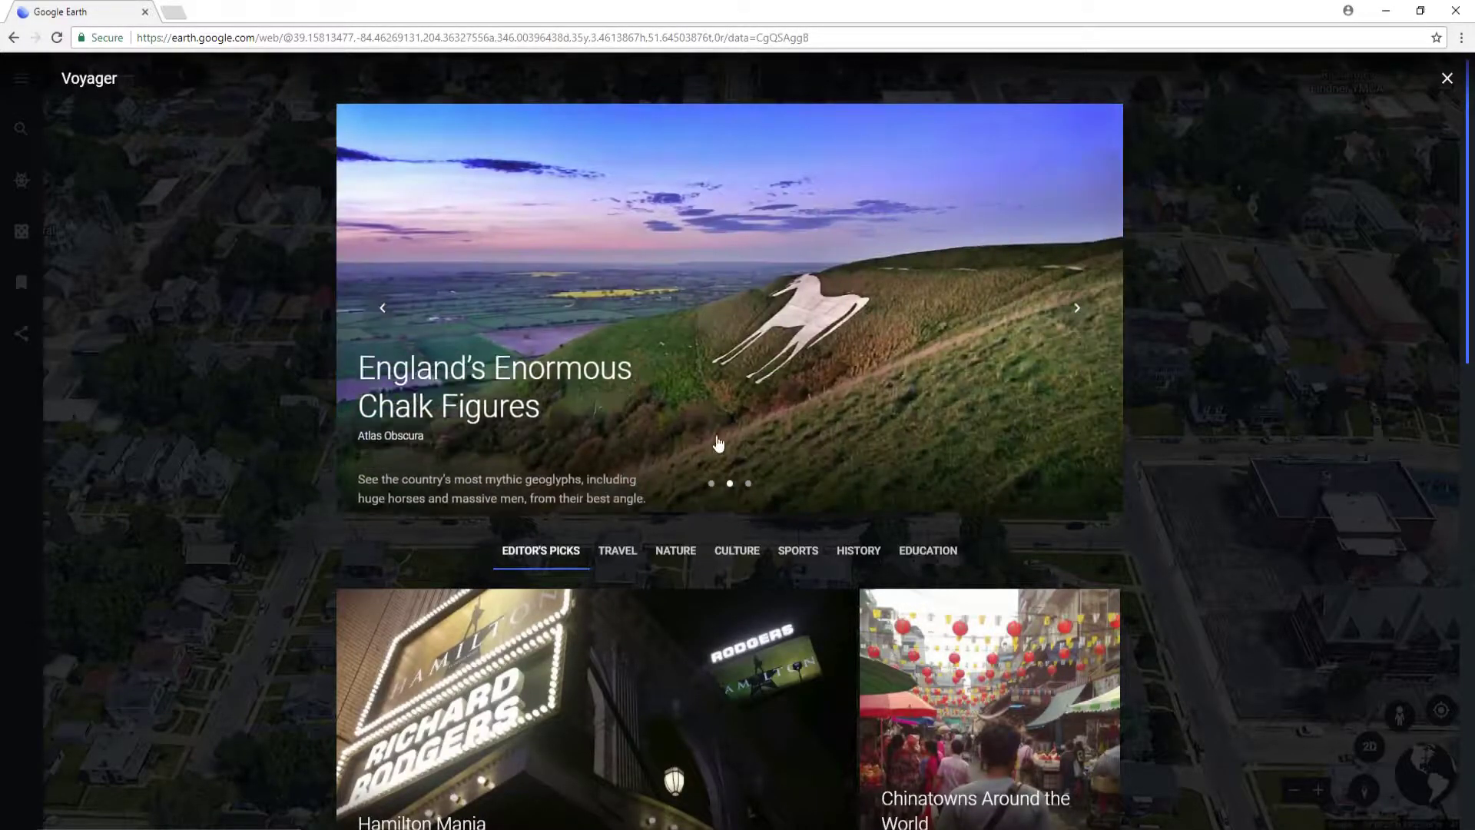
click(377, 300)
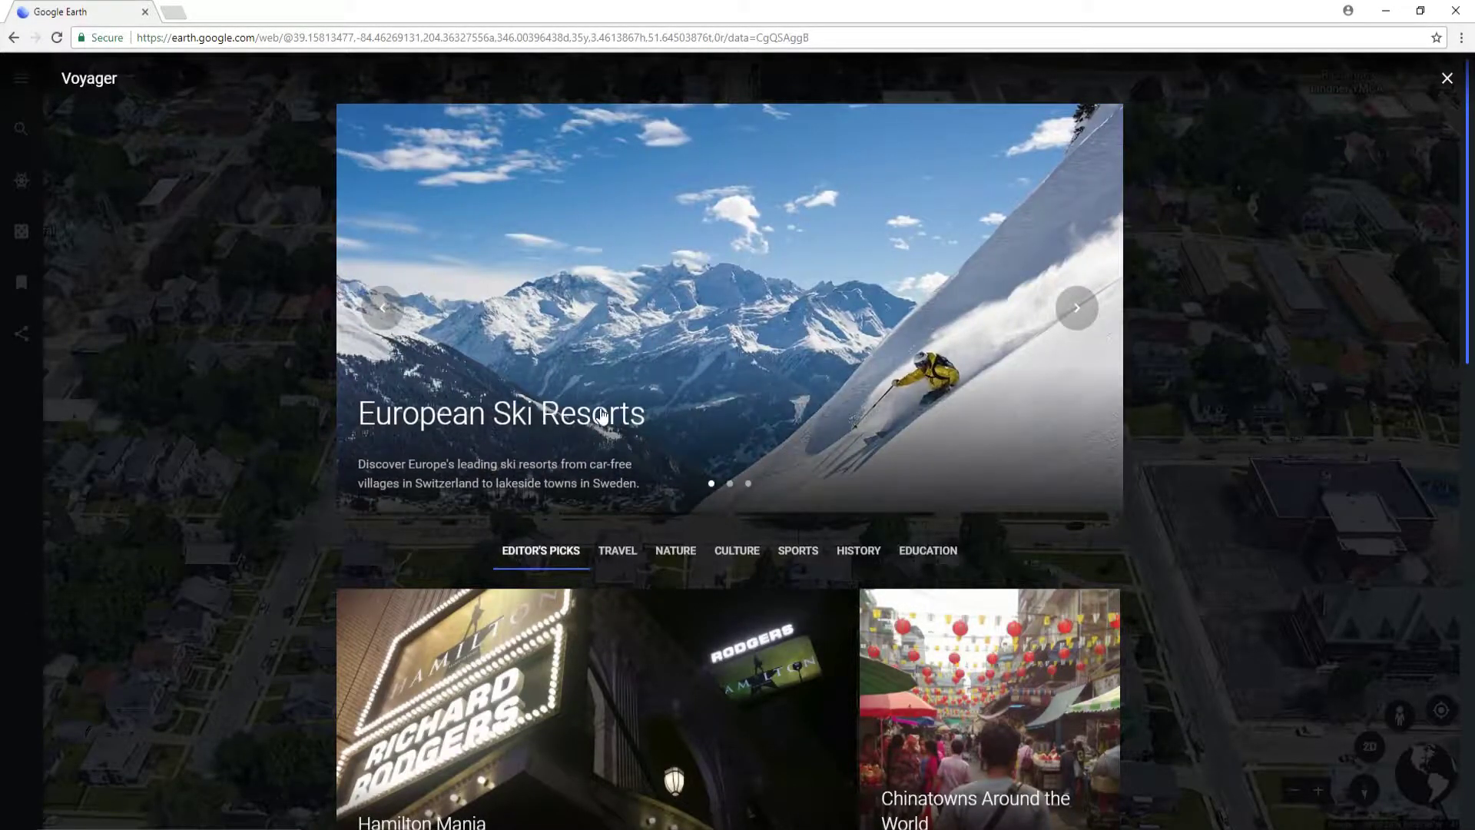
click(709, 418)
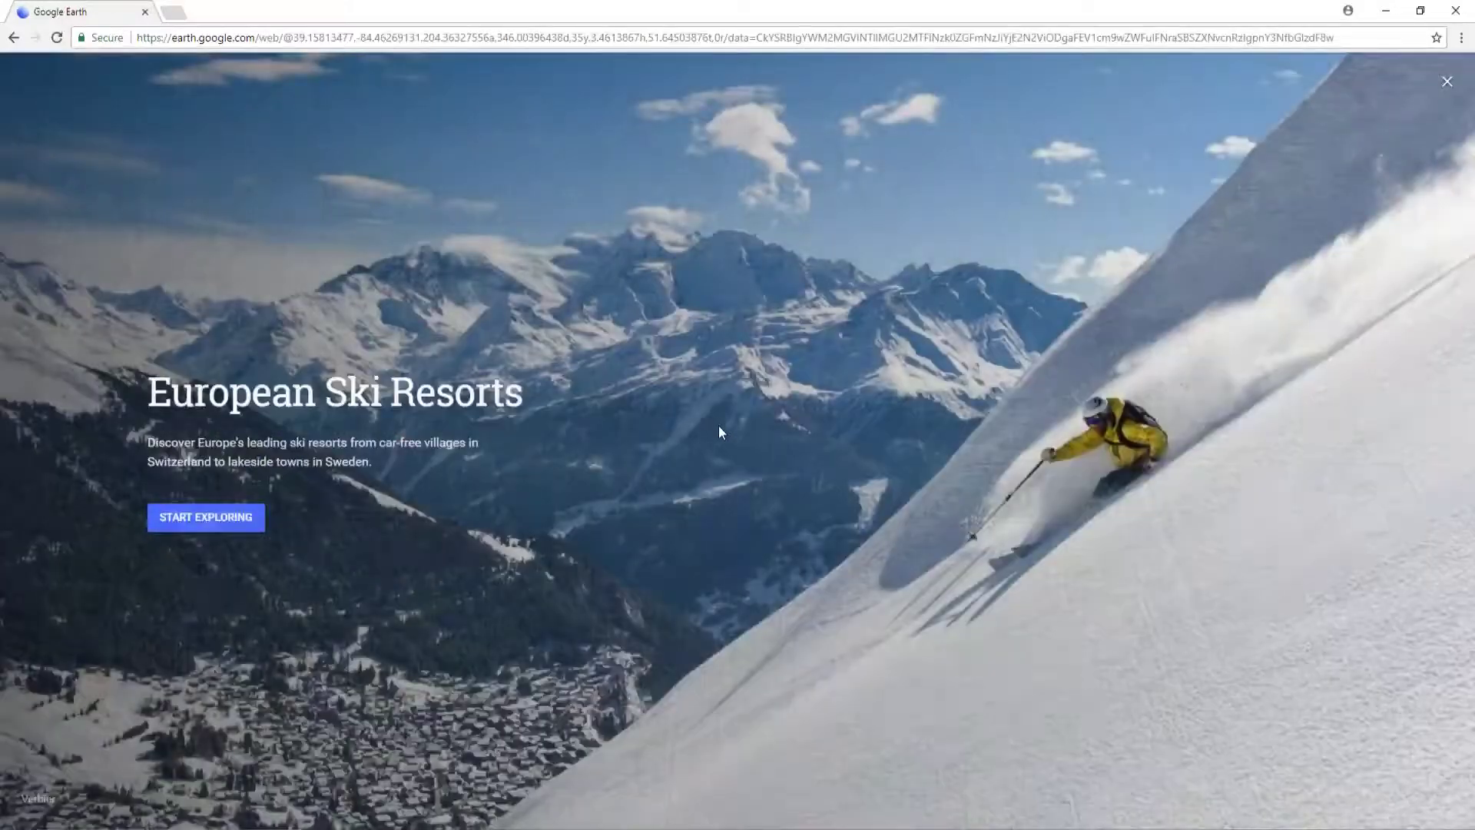
click(245, 519)
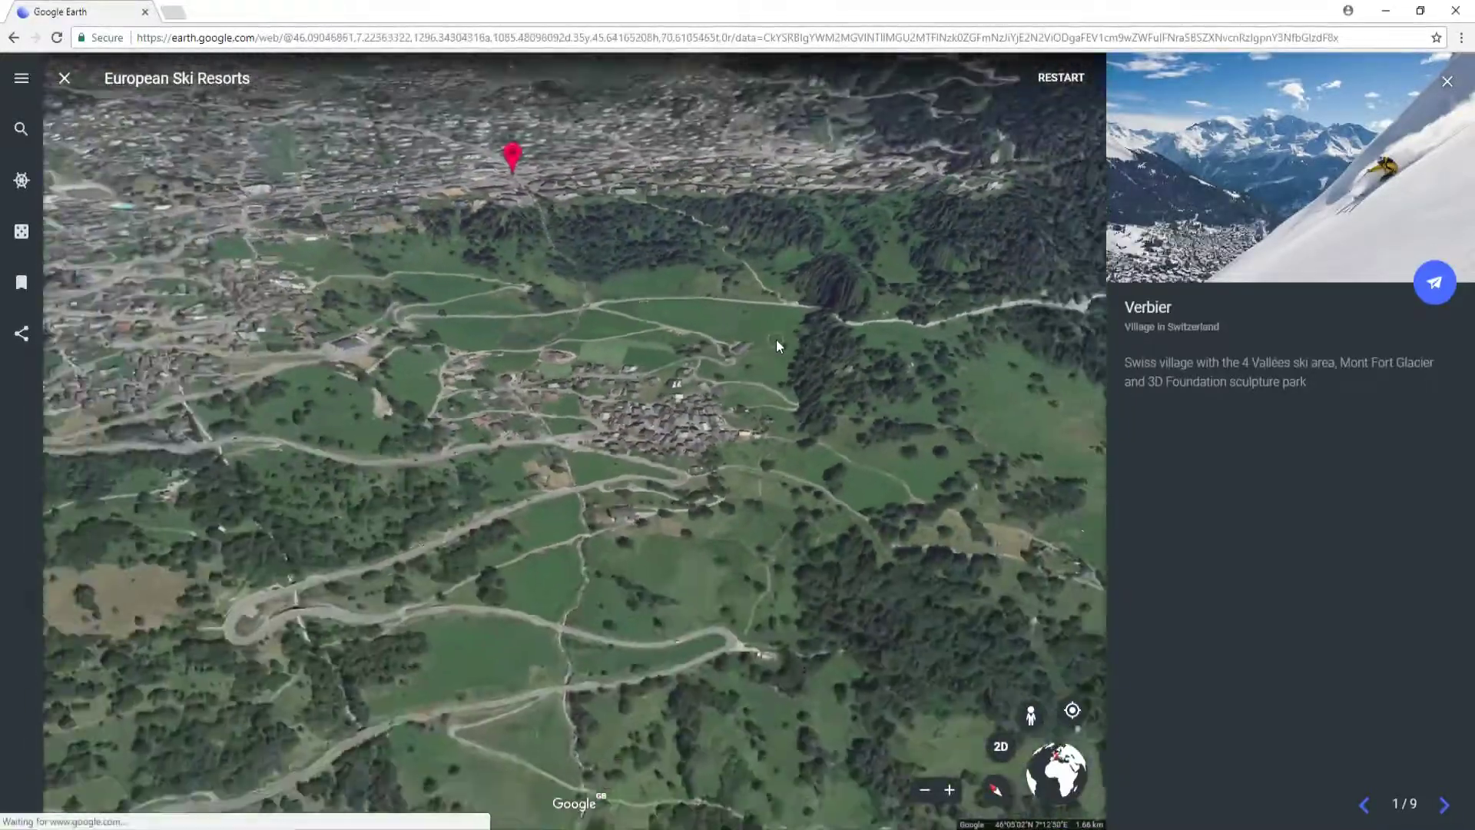
- Examine the valley and mountains around Verbier from different directions
scroll(776, 339, down, 3)
middle_drag(889, 317, 490, 155)
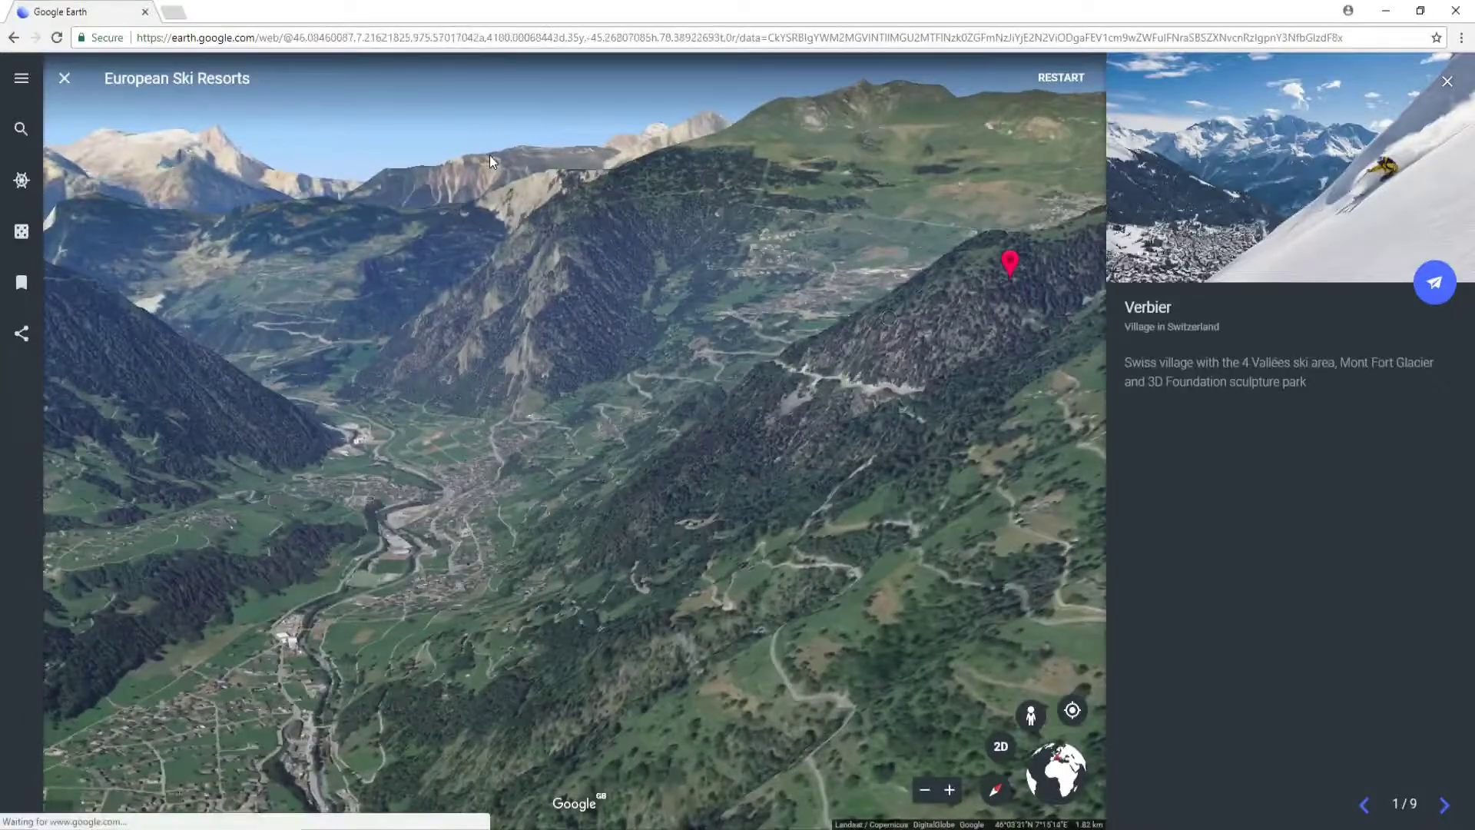
middle_drag(625, 293, 543, 294)
shift+drag(544, 299, 154, 312)
shift+drag(587, 295, 833, 348)
scroll(832, 349, down, 3)
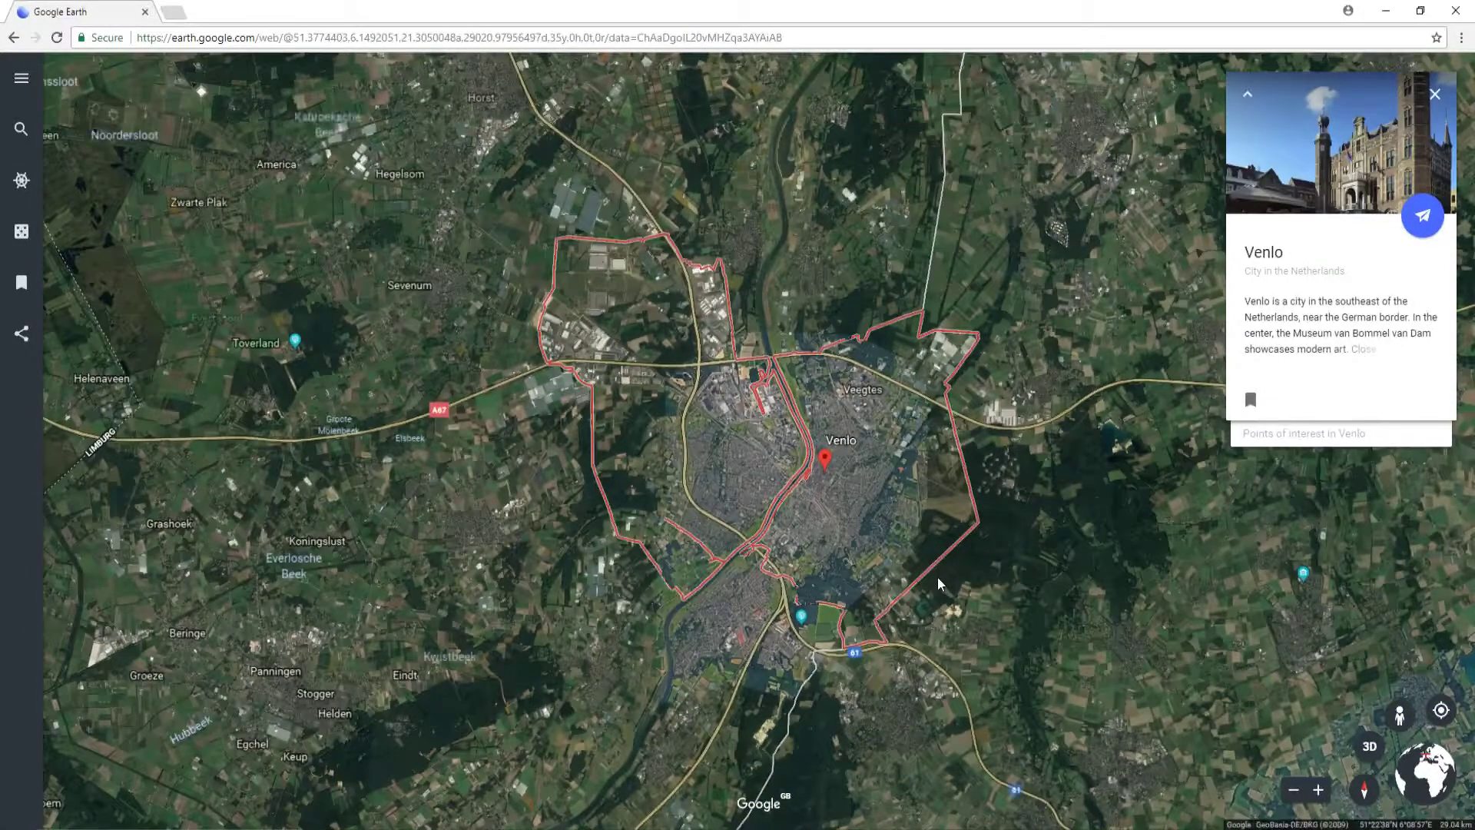
- Read the full information page for Venlo, including its points of interest and related places, and return to the map
click(1365, 348)
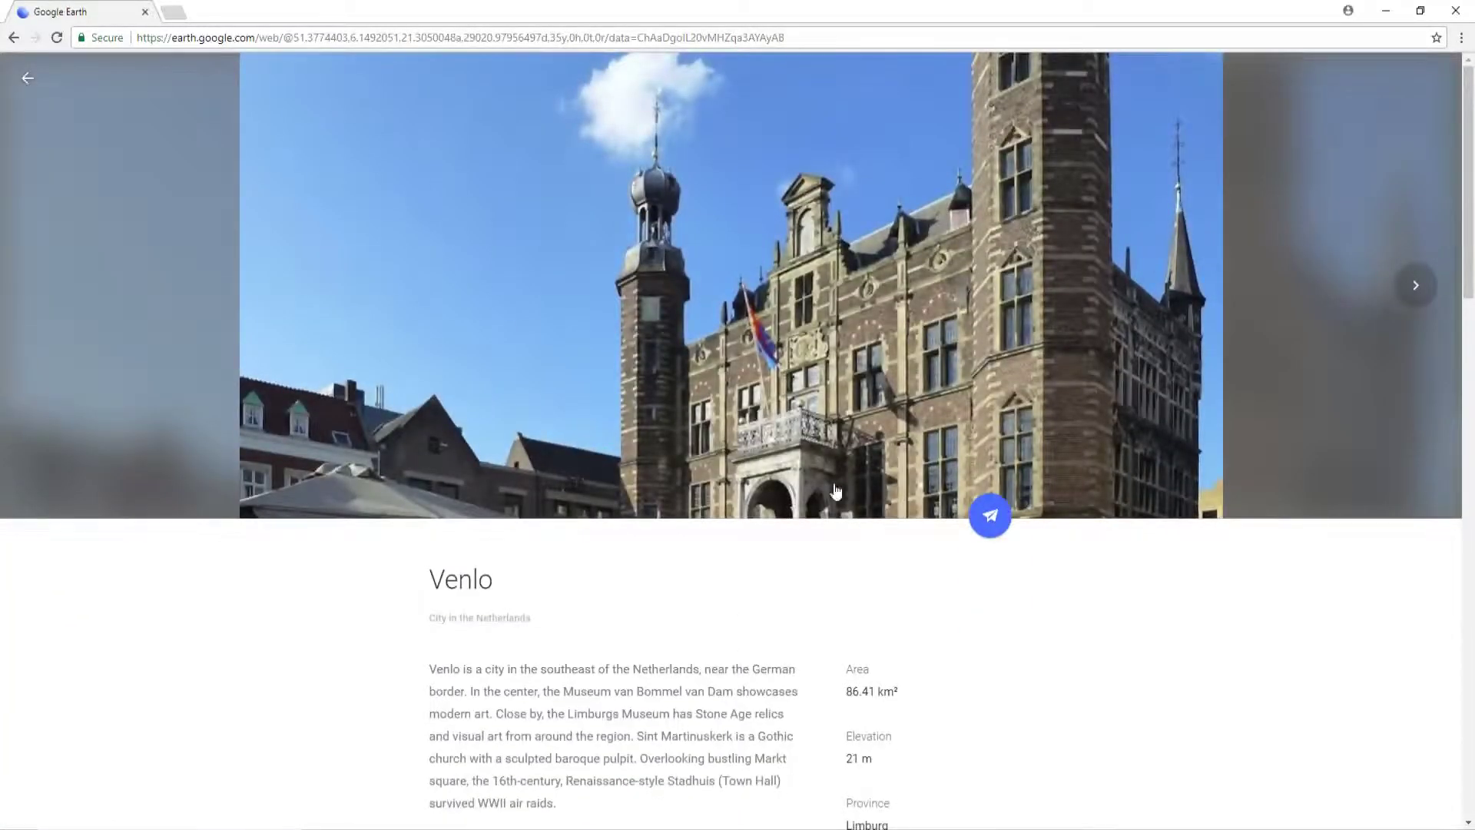
scroll(689, 185, down, 3)
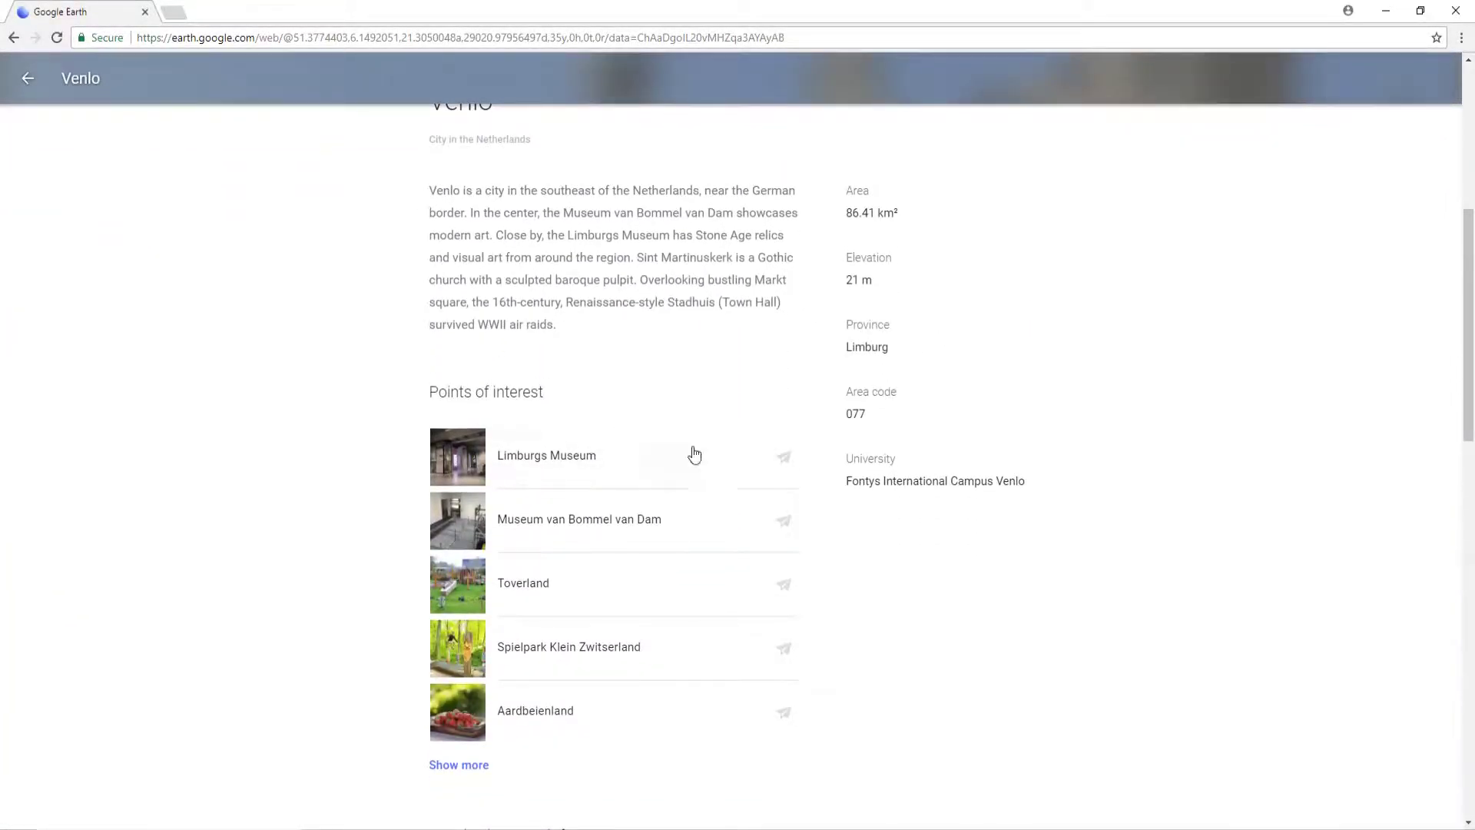
scroll(681, 490, down, 11)
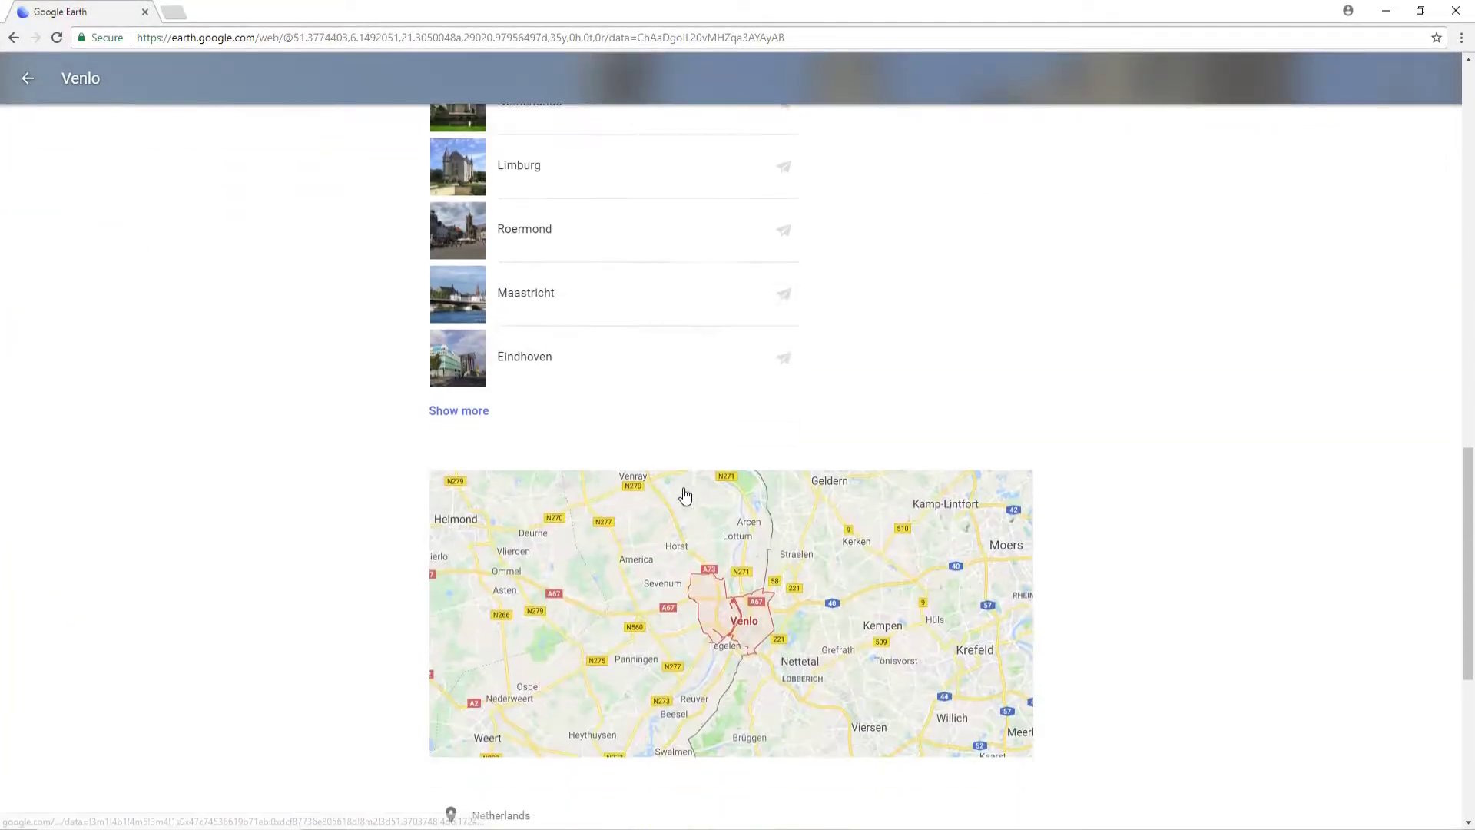
scroll(873, 510, down, 3)
scroll(787, 458, up, 10)
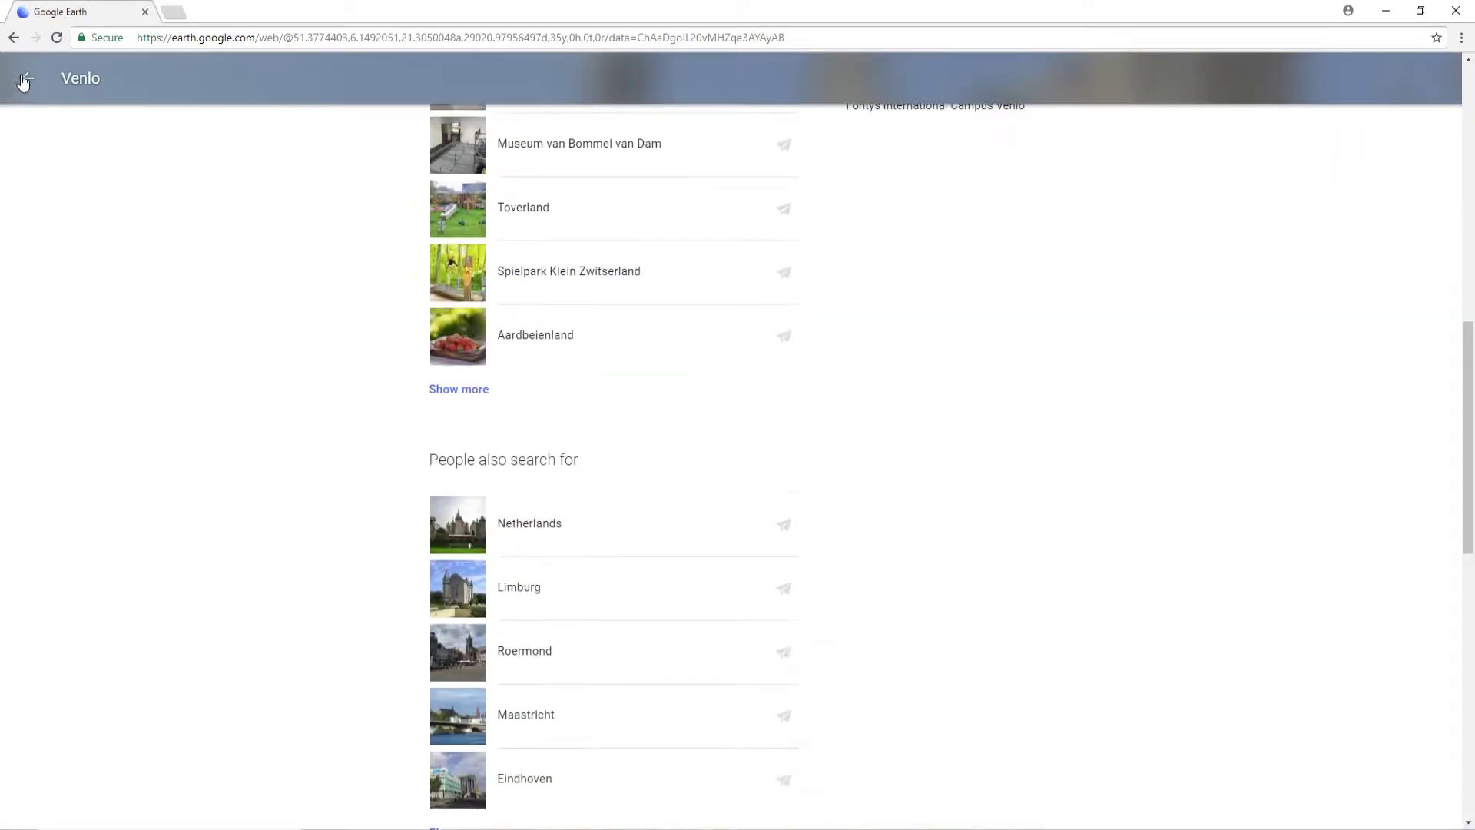
click(28, 78)
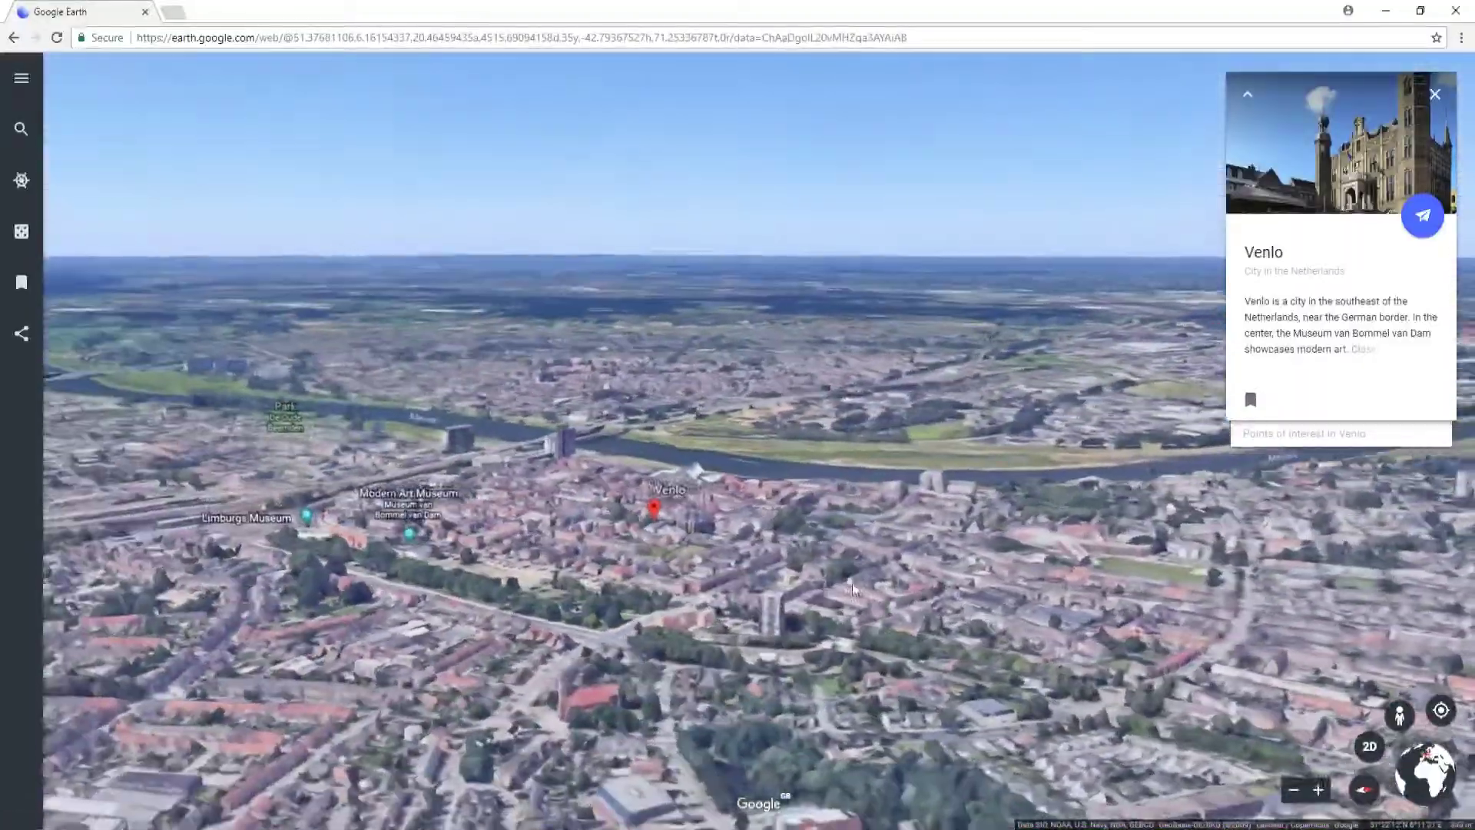
- Look over Venlo's centre and river in 3D from different angles
middle_drag(852, 589, 642, 534)
scroll(642, 533, up, 4)
middle_drag(1152, 584, 1003, 570)
mouse_move(1004, 570)
mouse_down()
mouse_move(818, 552)
mouse_move(1116, 553)
mouse_move(1141, 567)
mouse_up()
drag(901, 579, 1119, 431)
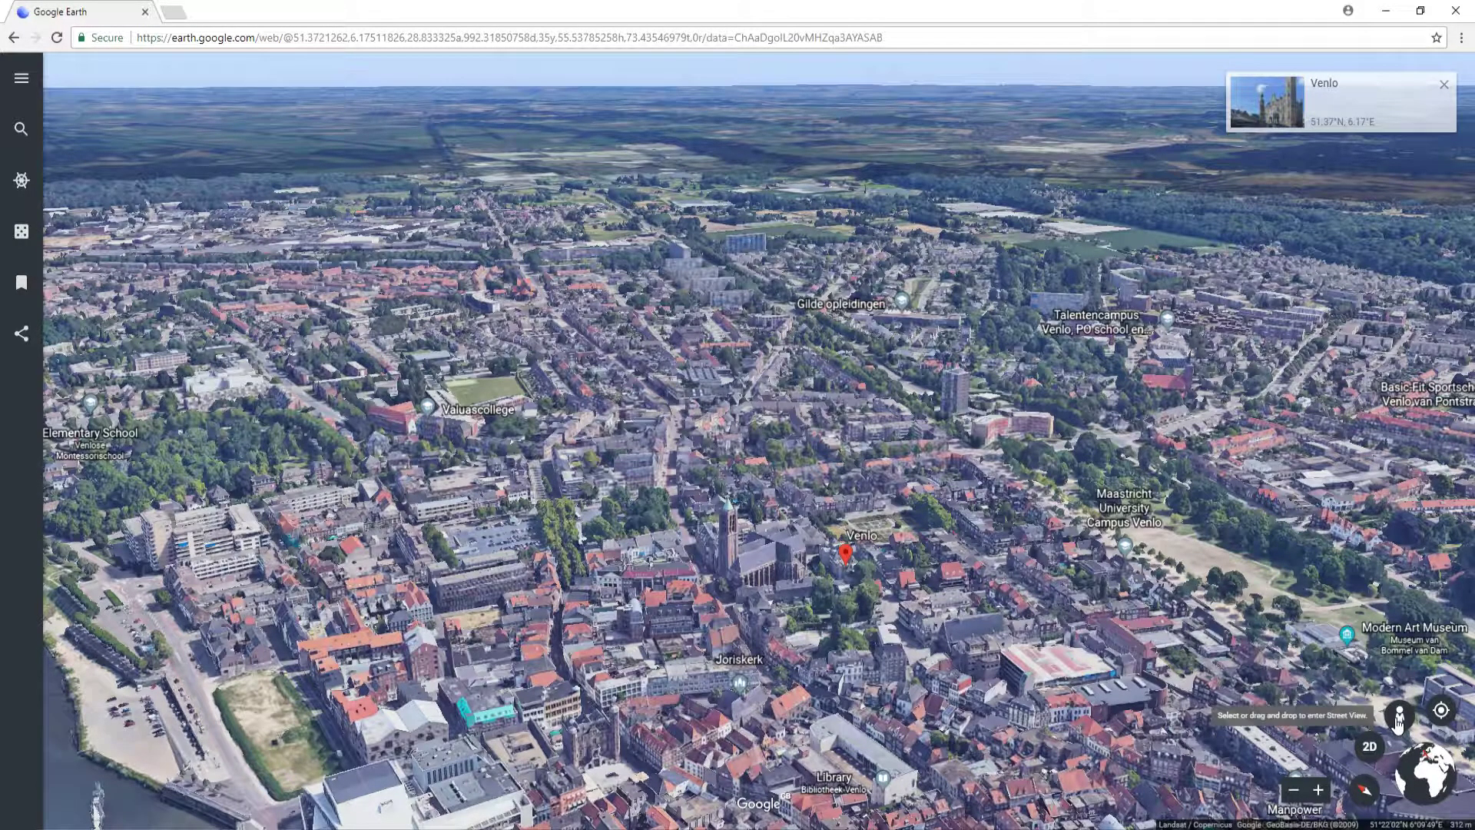
- Enter Street View on the riverside road beside the car park in Venlo
drag(1394, 717, 958, 512)
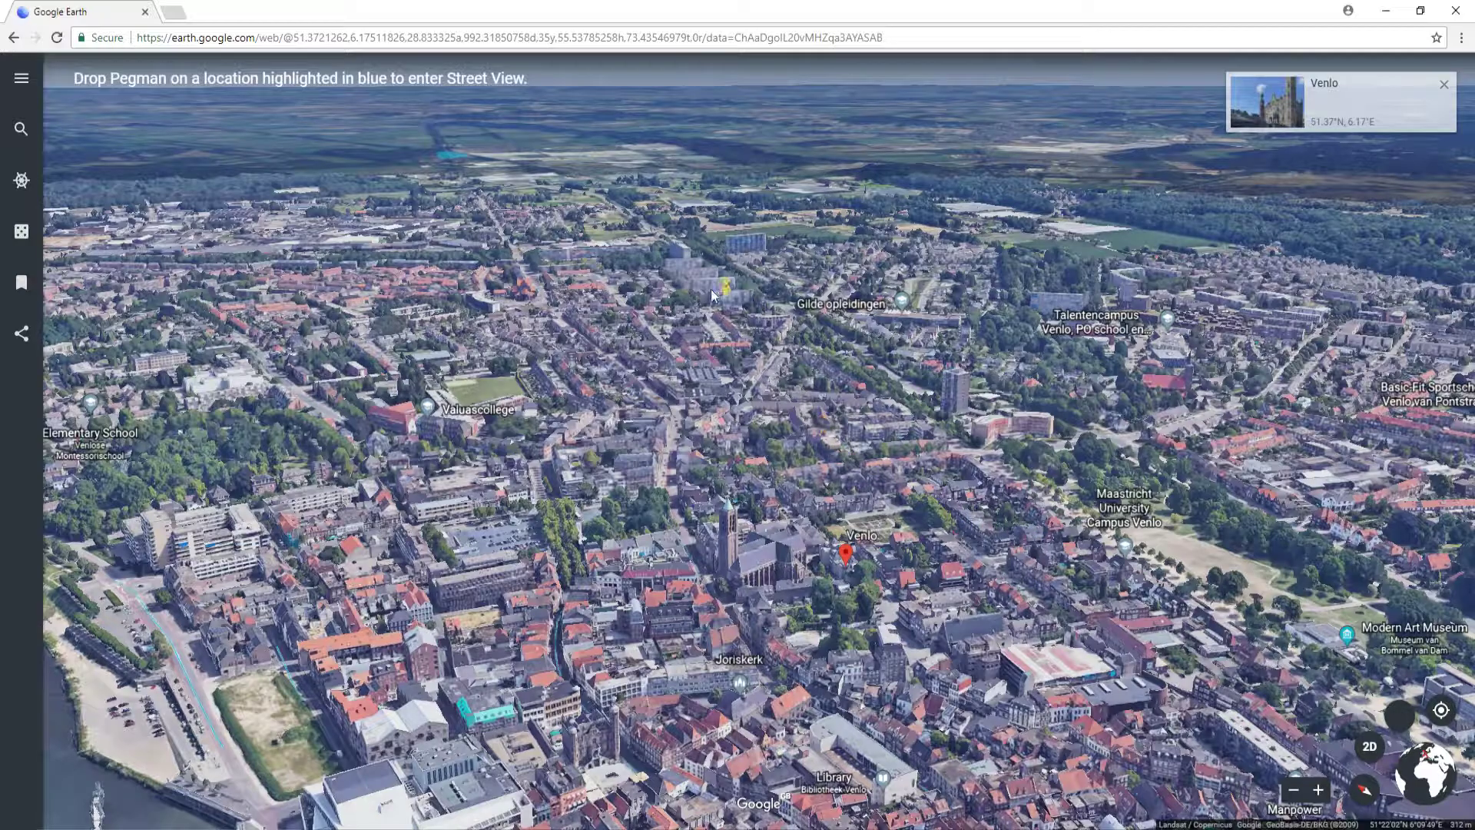
drag(566, 457, 546, 501)
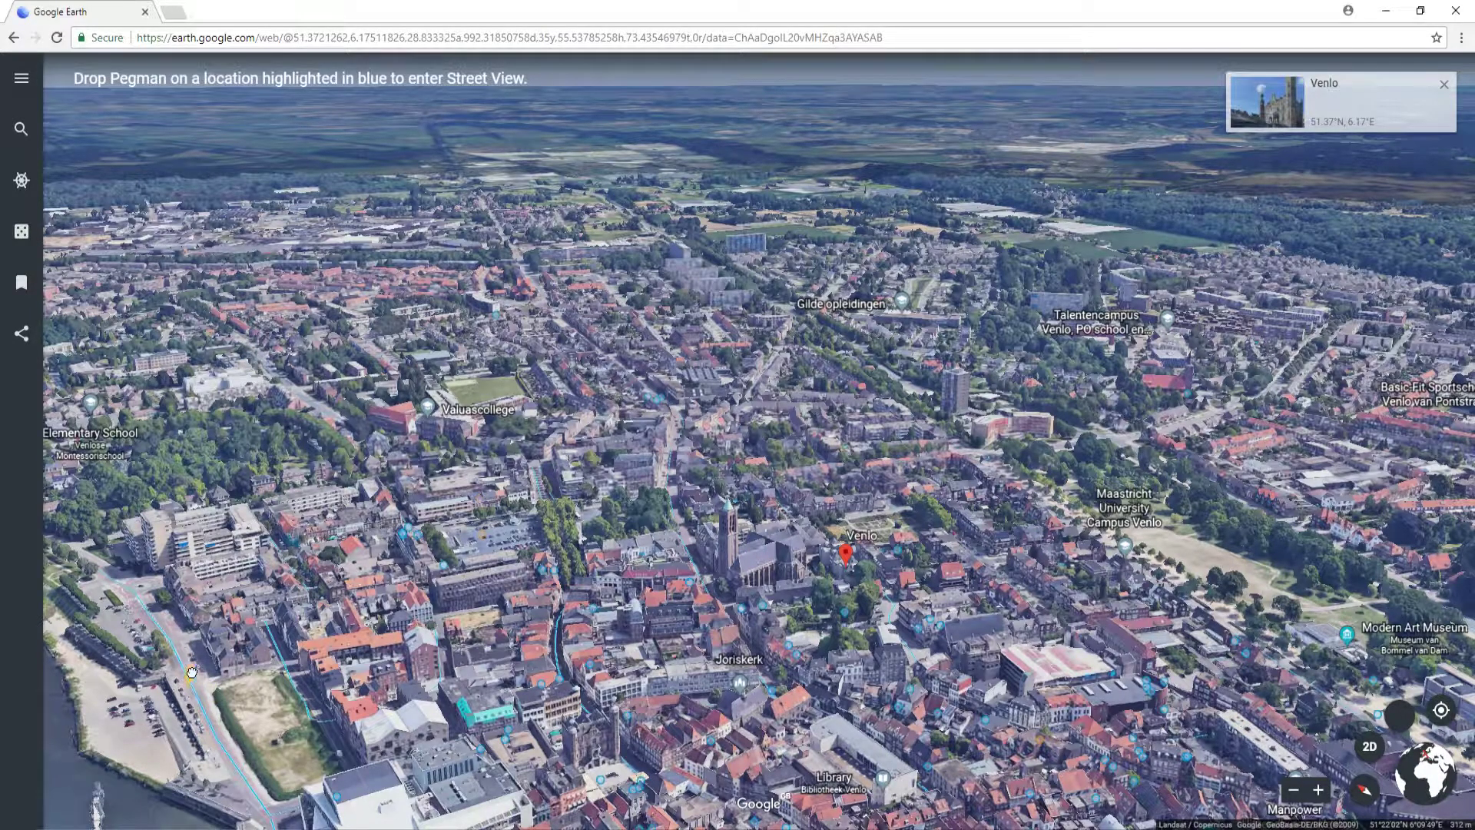
drag(191, 673, 192, 679)
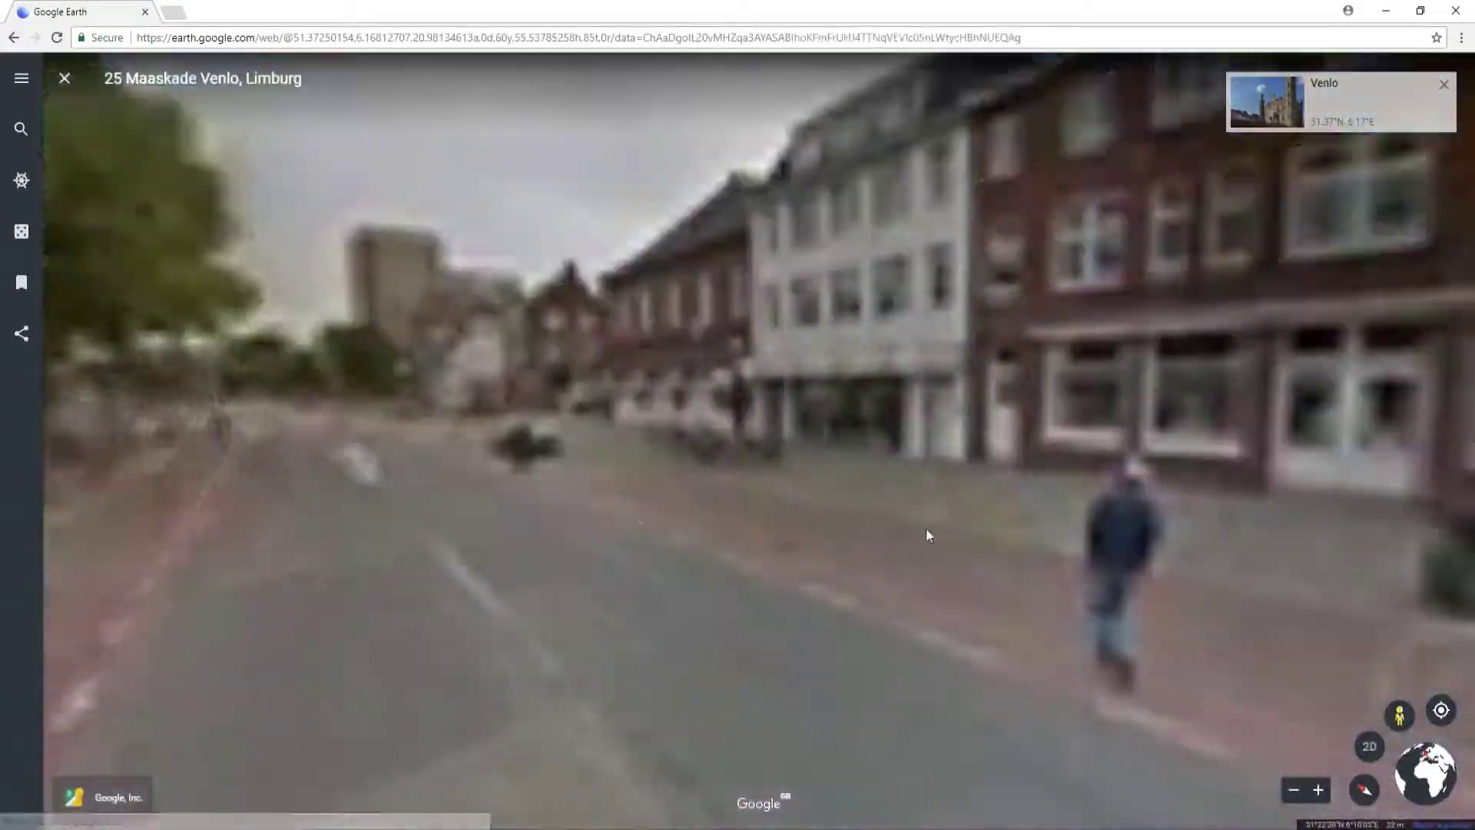
- Look around the Maaskade street scene towards the river and leave Street View
drag(1072, 373, 448, 484)
drag(939, 465, 192, 438)
drag(1464, 572, 1352, 599)
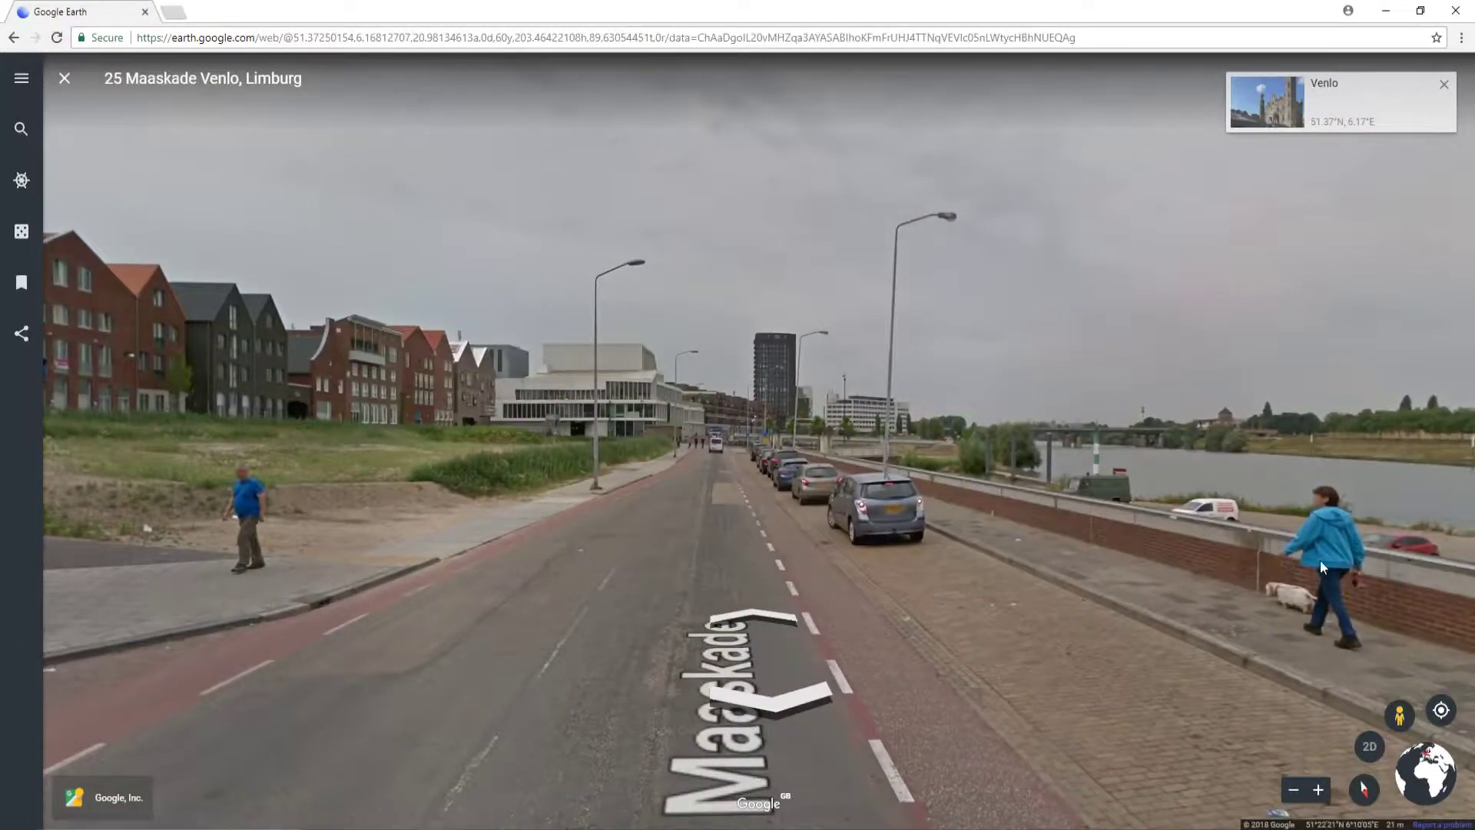
click(65, 80)
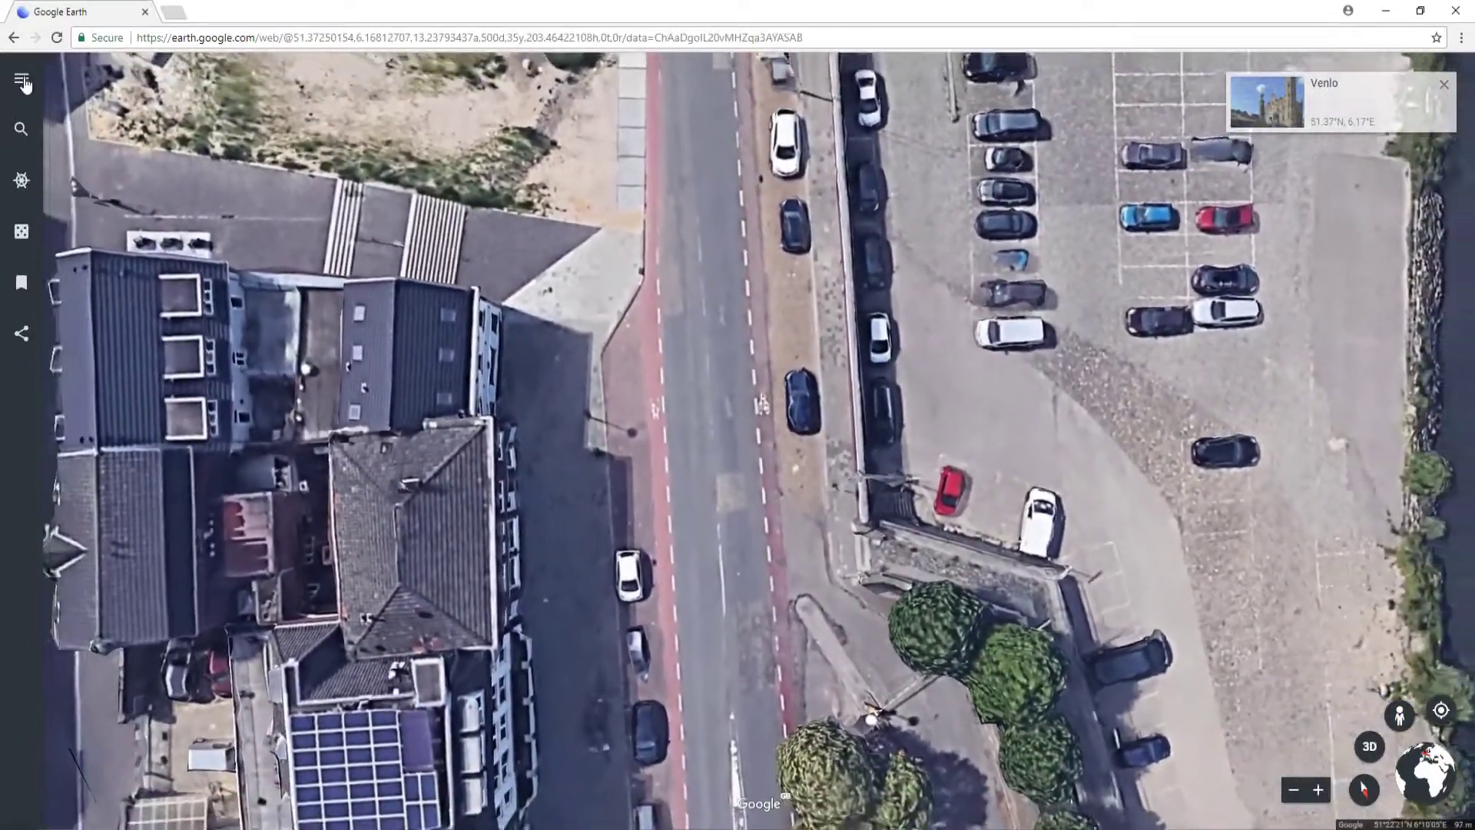
- Turn on the Photos layer and show its photo markers across Venlo
click(24, 84)
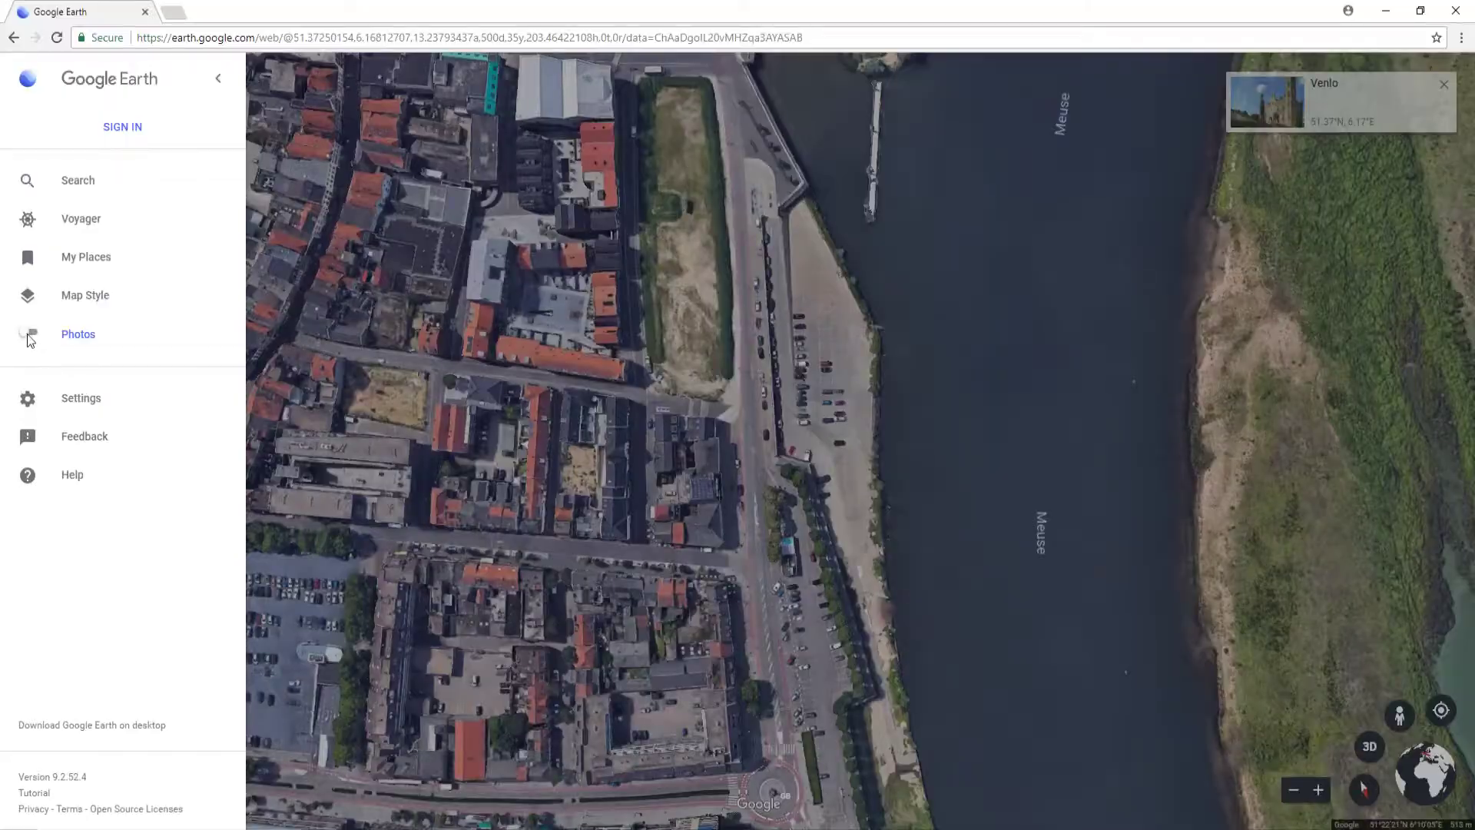
click(28, 335)
scroll(882, 444, down, 6)
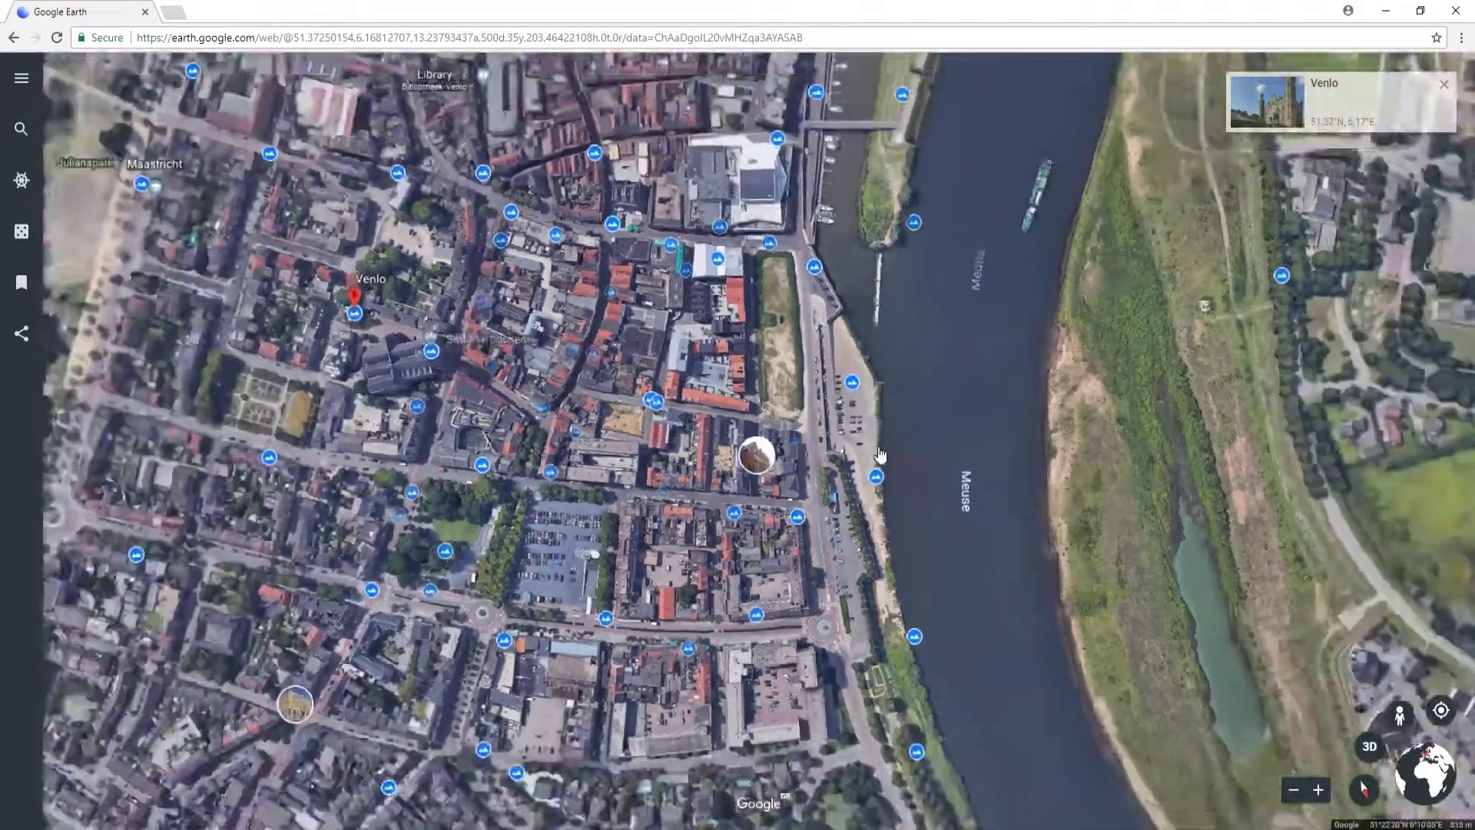
scroll(921, 462, down, 5)
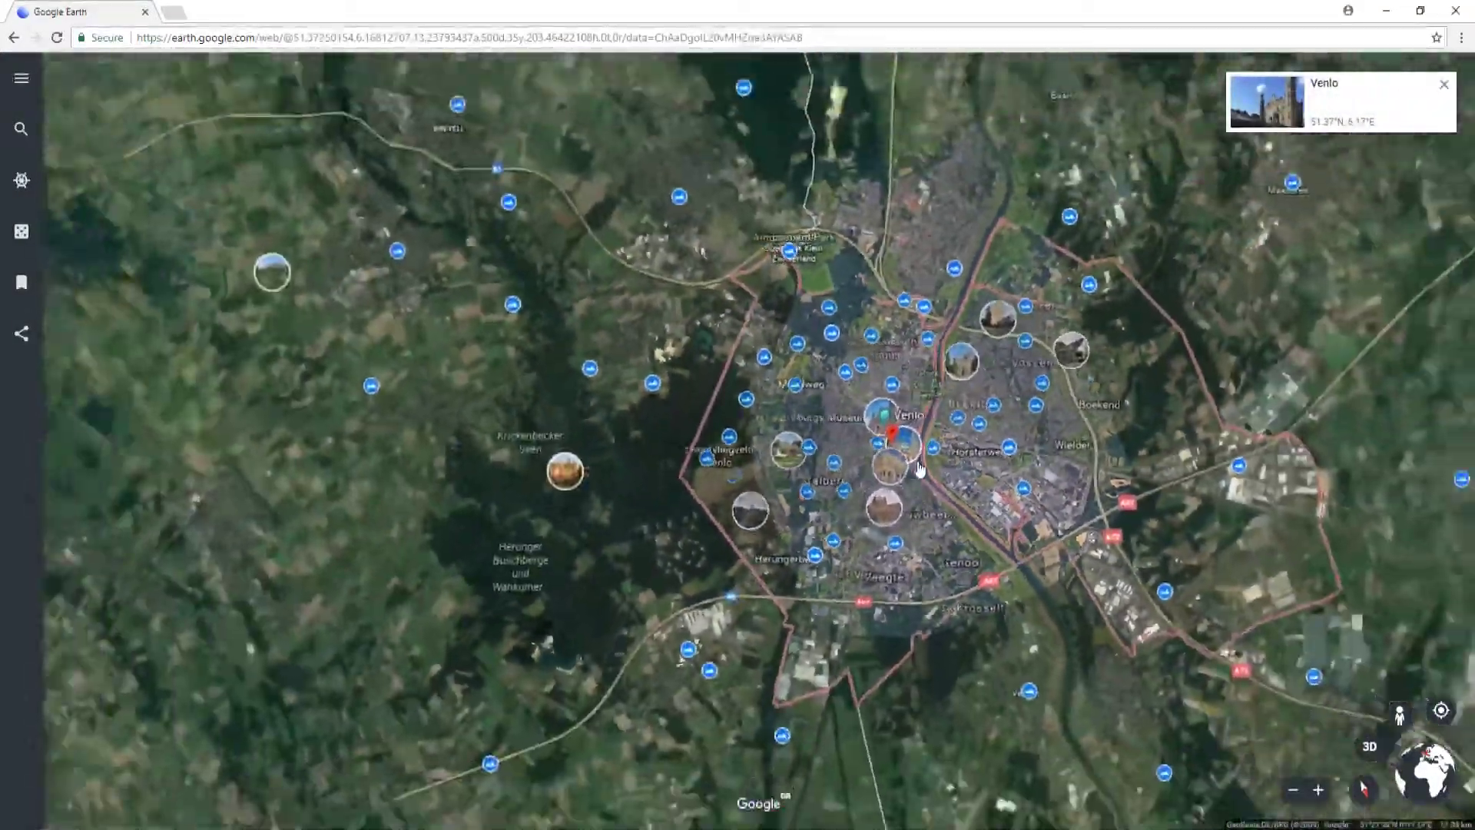
scroll(884, 377, up, 6)
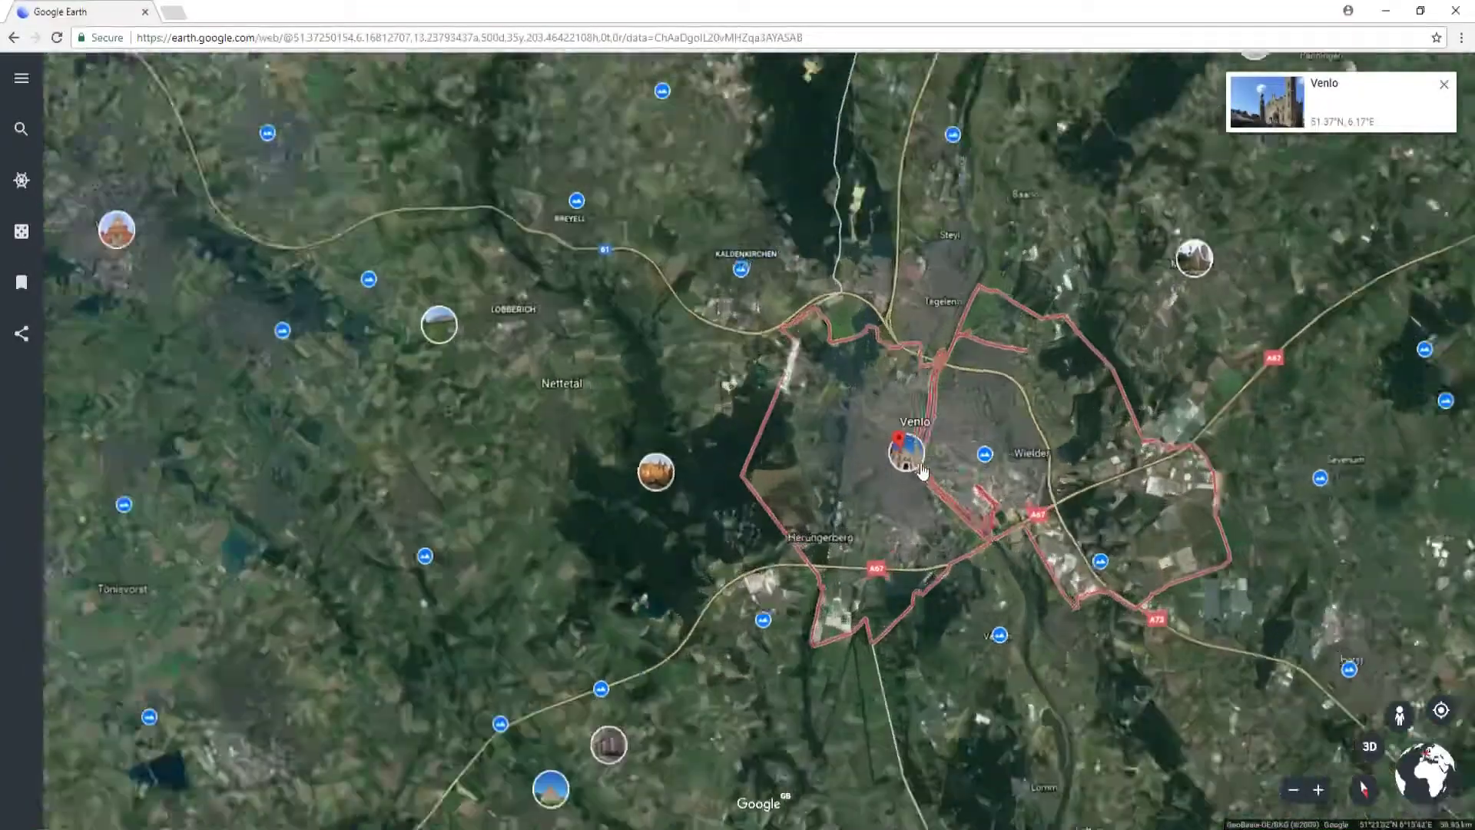
scroll(895, 380, up, 2)
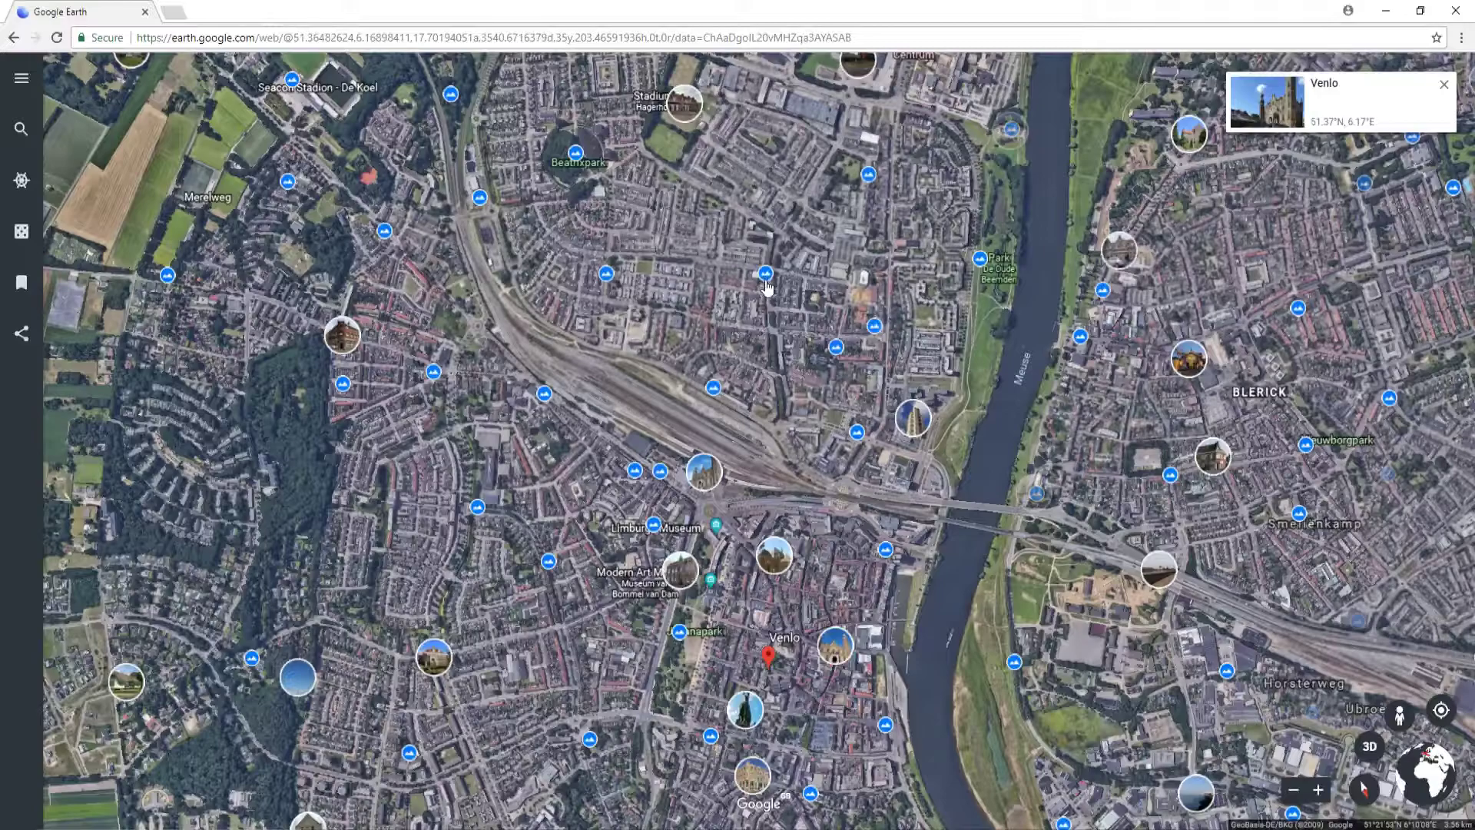
- View a photo of houses in Venlo and one near Seacon Stadion - De Koel, returning to the map after each
click(766, 276)
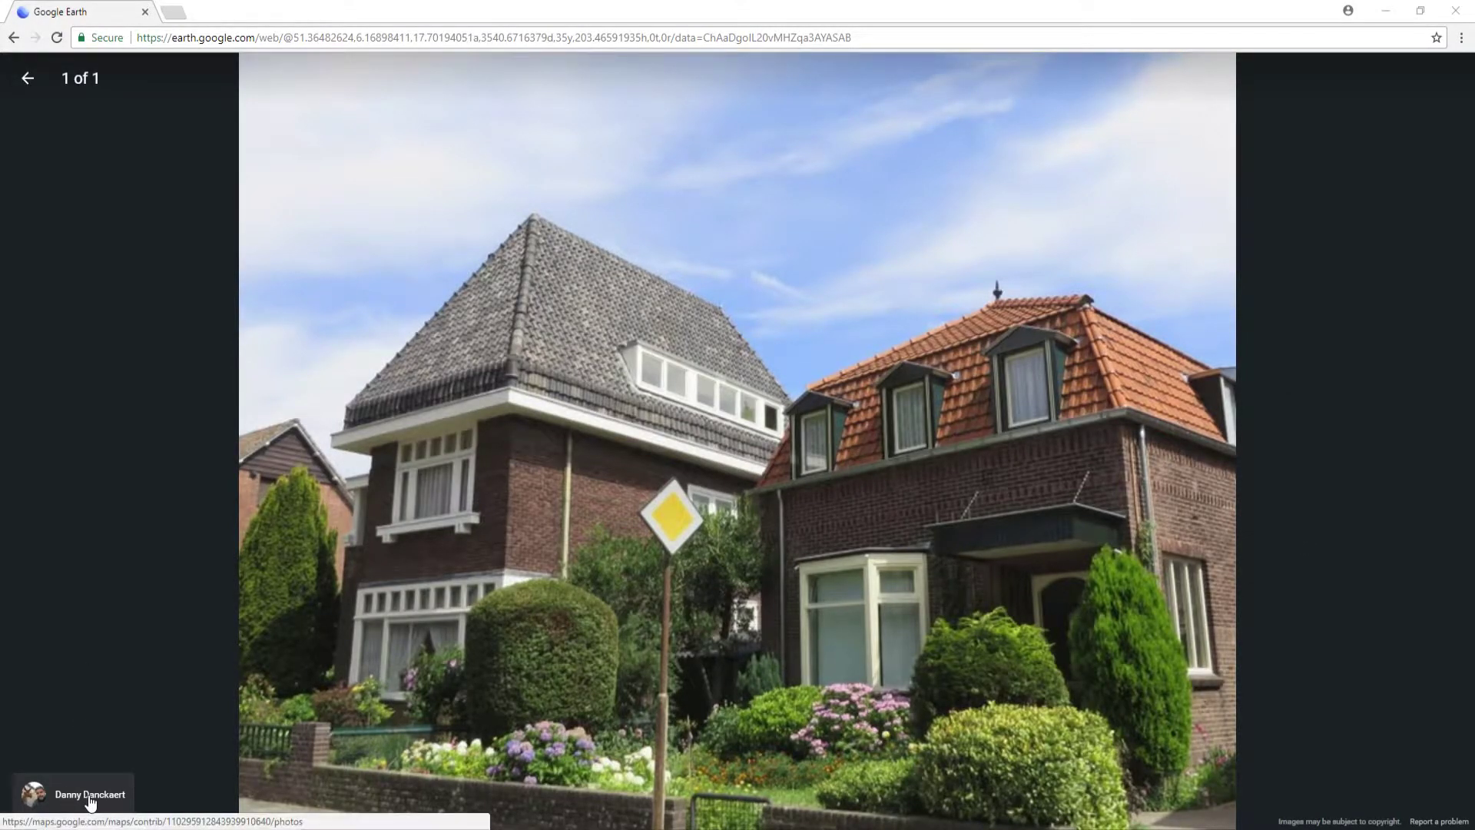
click(28, 80)
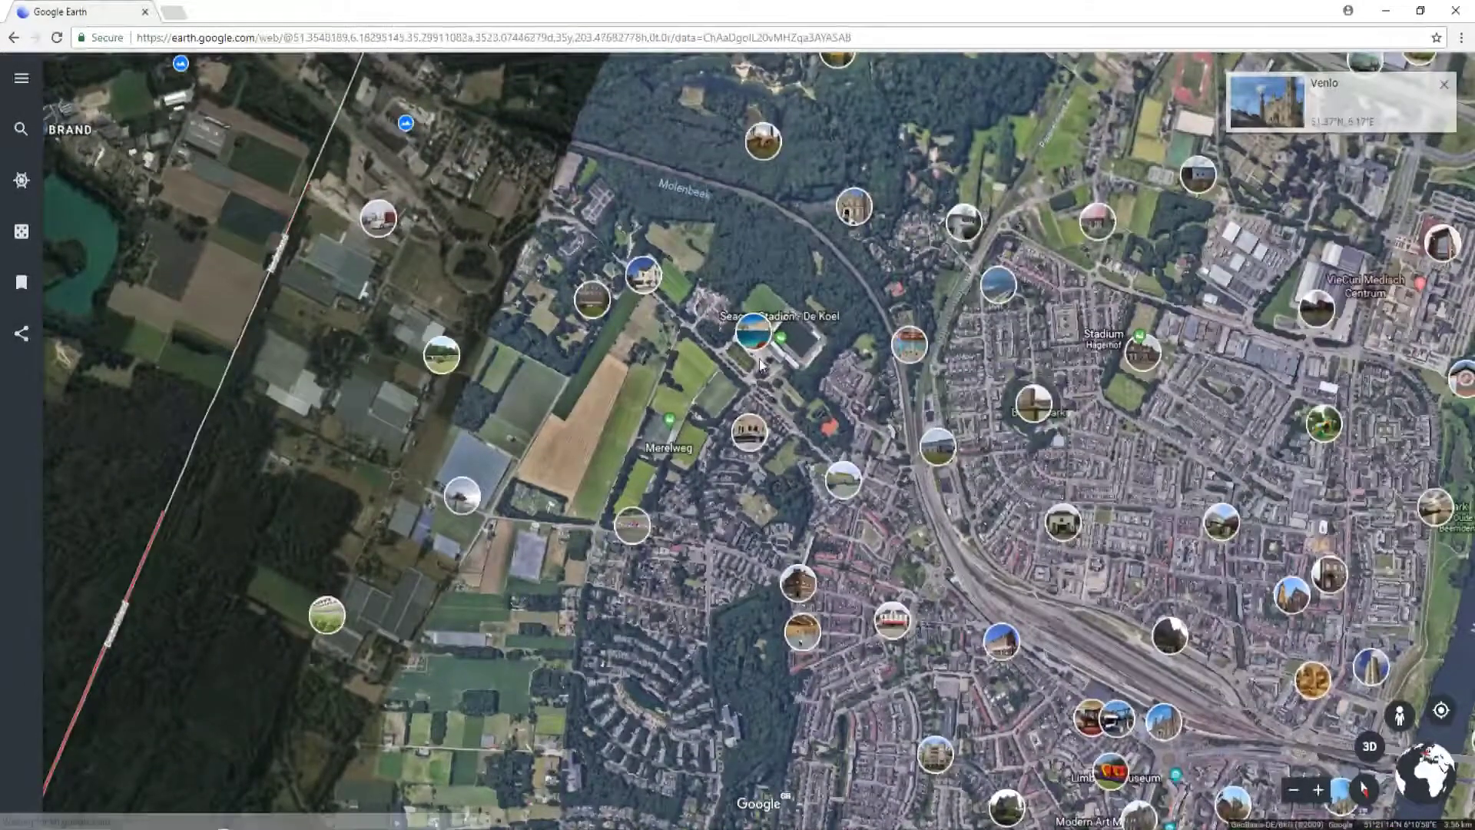
click(751, 335)
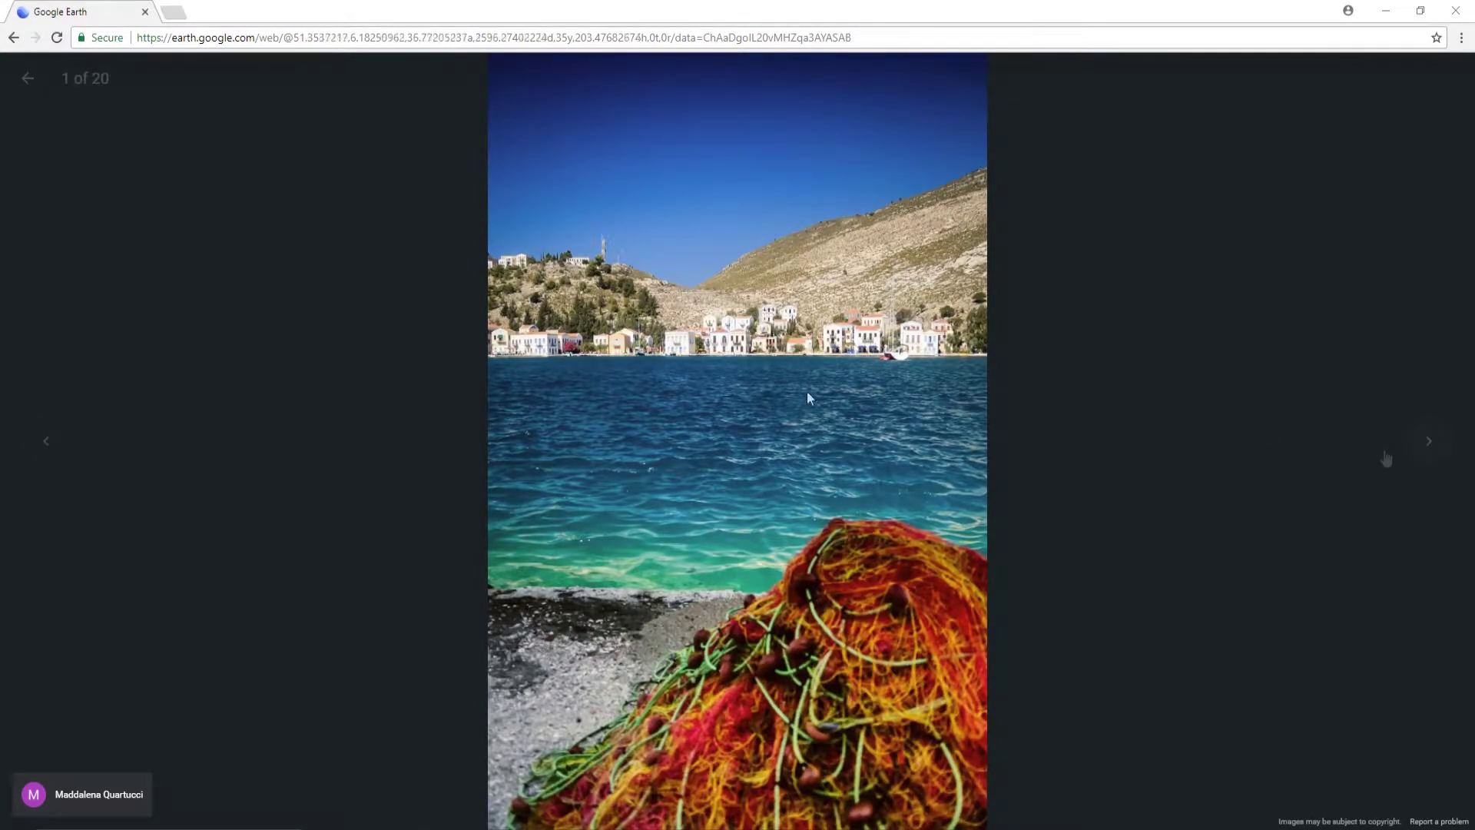
click(27, 80)
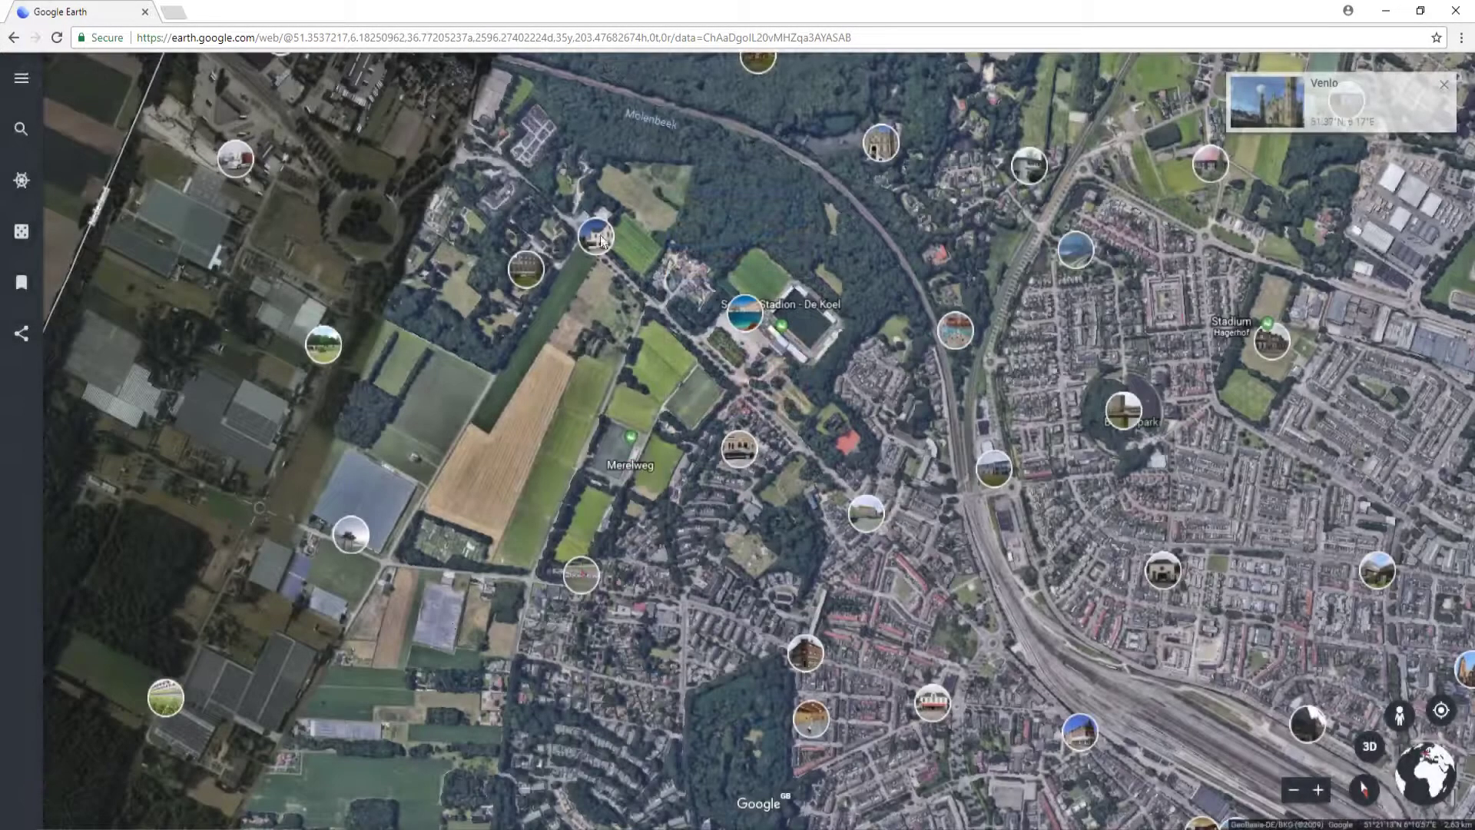